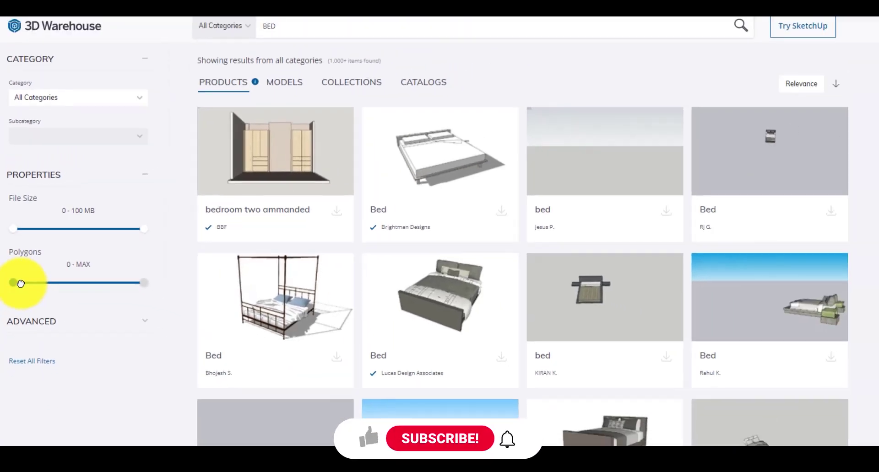
Step: Reset the Polygons filter to 0 - MAX and browse the BED results
{"action": "left_click_drag", "start_coordinate": [20, 302], "coordinate": [84, 300]}
{"action": "left_click_drag", "start_coordinate": [52, 276], "coordinate": [5, 275]}
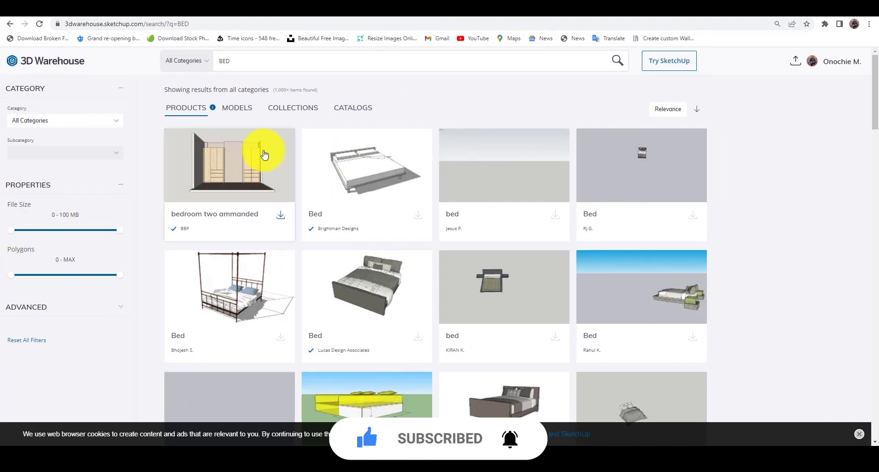
{"action": "scroll", "coordinate": [364, 275], "scroll_direction": "down", "scroll_amount": 3}
{"action": "scroll", "coordinate": [368, 155], "scroll_direction": "down", "scroll_amount": 4}
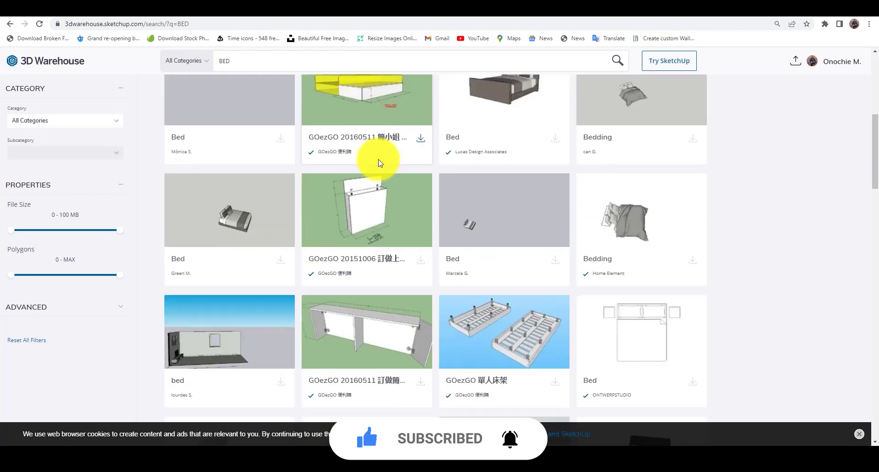
{"action": "scroll", "coordinate": [251, 230], "scroll_direction": "down", "scroll_amount": 4}
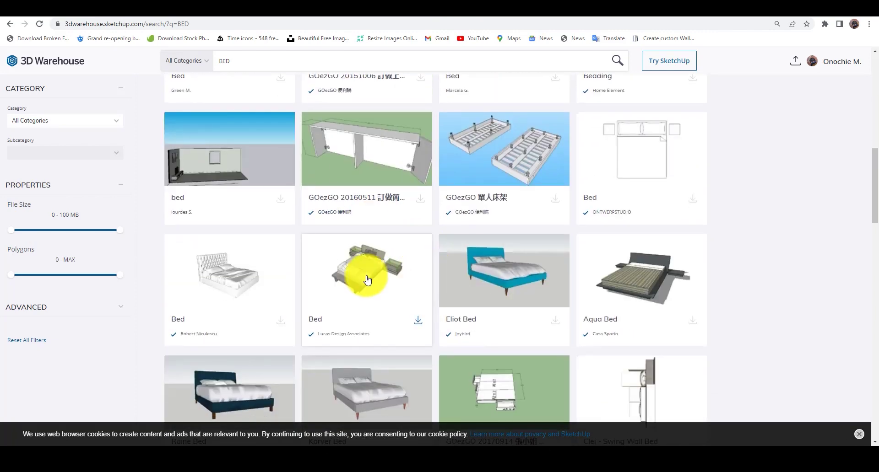
{"action": "scroll", "coordinate": [368, 280], "scroll_direction": "up", "scroll_amount": 10}
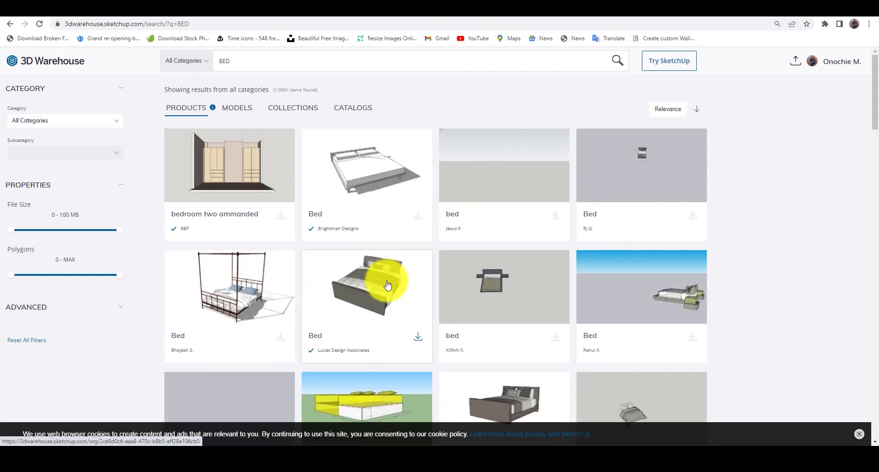
{"action": "scroll", "coordinate": [387, 285], "scroll_direction": "down", "scroll_amount": 3}
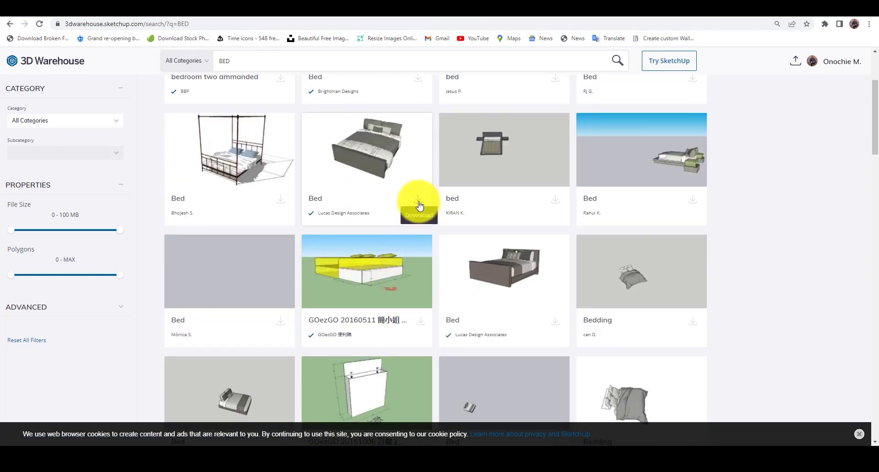
Step: Download the Lucas Design Associates Bed as an older SketchUp model, then select the BED search term
{"action": "left_click", "coordinate": [419, 203]}
{"action": "left_click", "coordinate": [402, 283]}
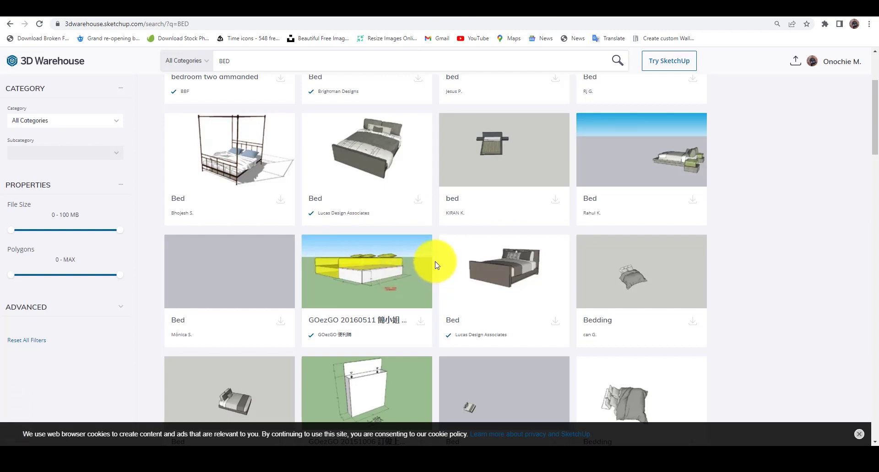
{"action": "left_click", "coordinate": [550, 325]}
{"action": "left_click", "coordinate": [522, 402]}
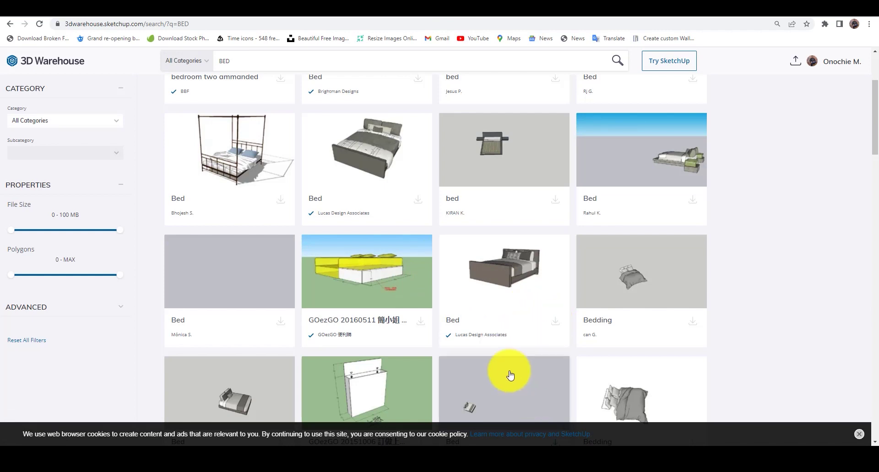
{"action": "scroll", "coordinate": [449, 248], "scroll_direction": "down", "scroll_amount": 2}
{"action": "scroll", "coordinate": [449, 248], "scroll_direction": "down", "scroll_amount": 1}
{"action": "scroll", "coordinate": [449, 248], "scroll_direction": "up", "scroll_amount": 6}
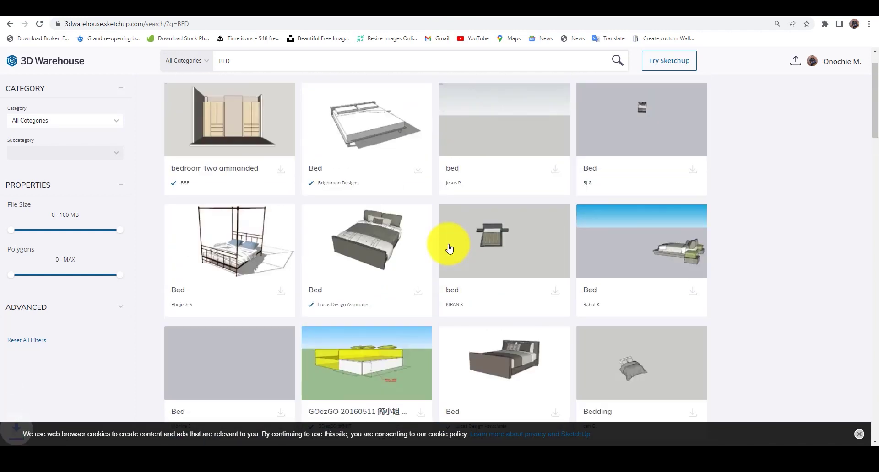
{"action": "double_click", "coordinate": [224, 61]}
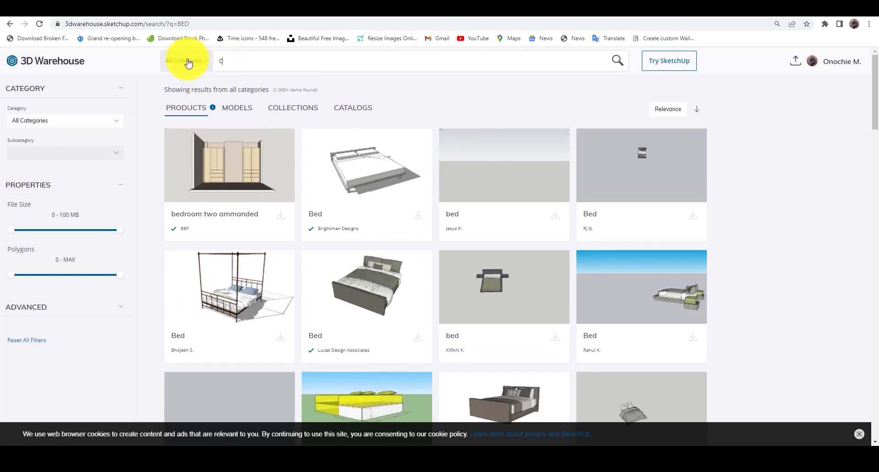
Step: Search 3D Warehouse for 'CABINET' and browse the cabinet results
{"action": "type", "text": "CABINET"}
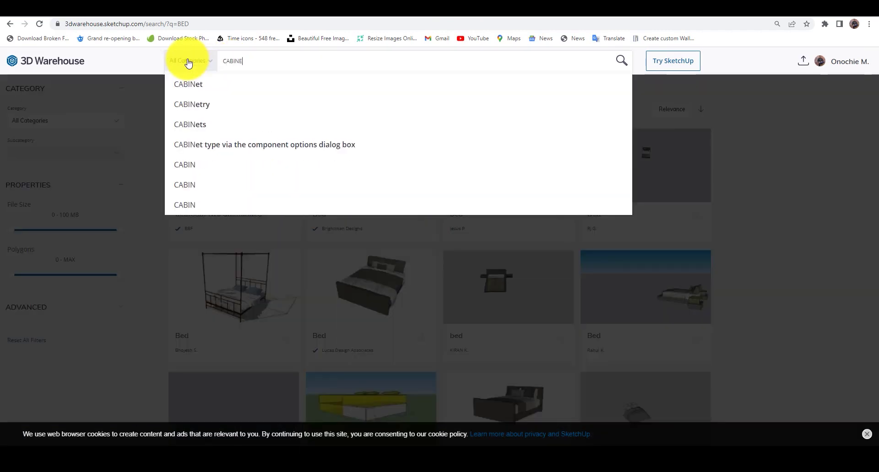
{"action": "left_click", "coordinate": [220, 84]}
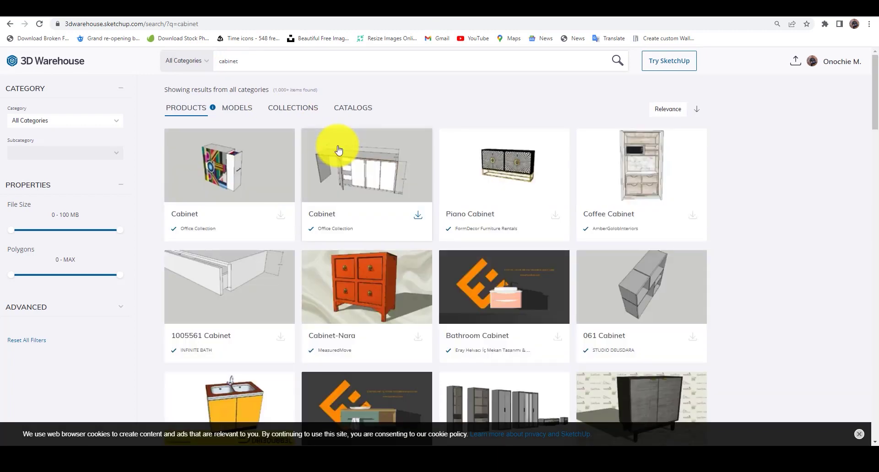
{"action": "scroll", "coordinate": [337, 147], "scroll_direction": "down", "scroll_amount": 4}
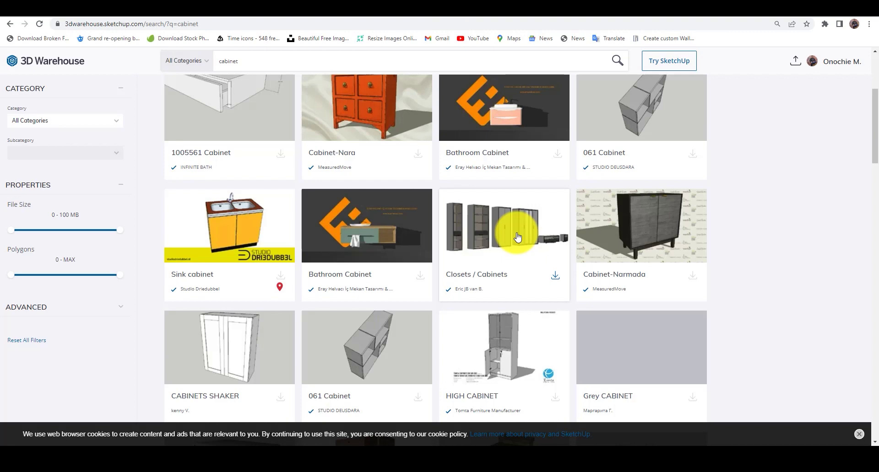
{"action": "scroll", "coordinate": [539, 239], "scroll_direction": "up", "scroll_amount": 4}
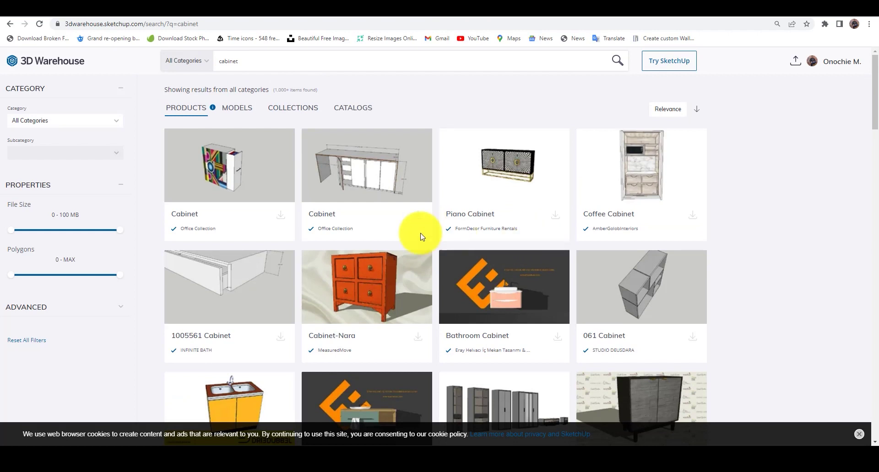
Step: Check the download versions offered for the Cabinet and TV Cabinet models
{"action": "left_click", "coordinate": [419, 217]}
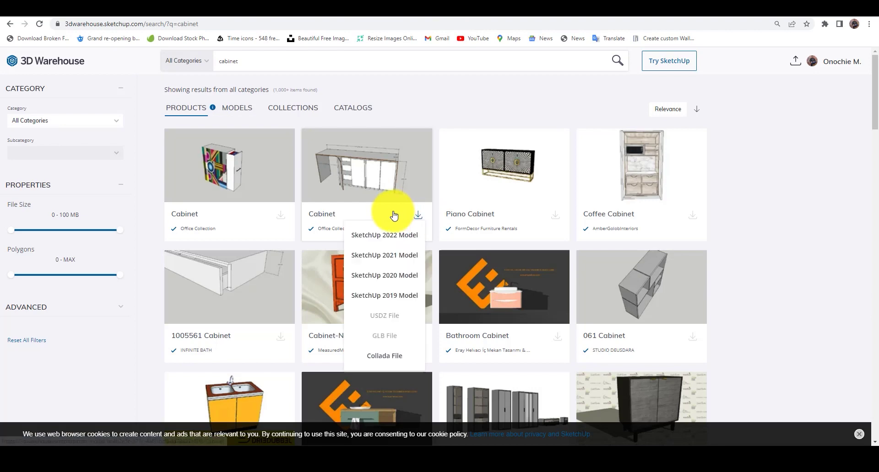
{"action": "left_click", "coordinate": [389, 295]}
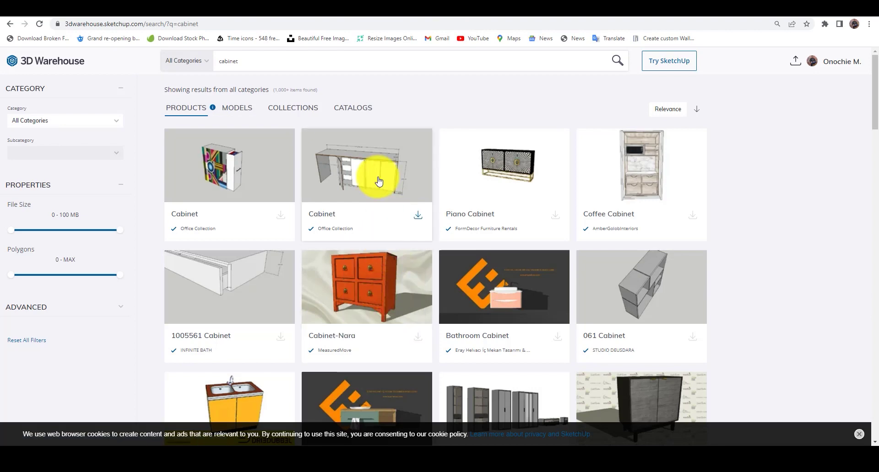
{"action": "scroll", "coordinate": [379, 182], "scroll_direction": "down", "scroll_amount": 8}
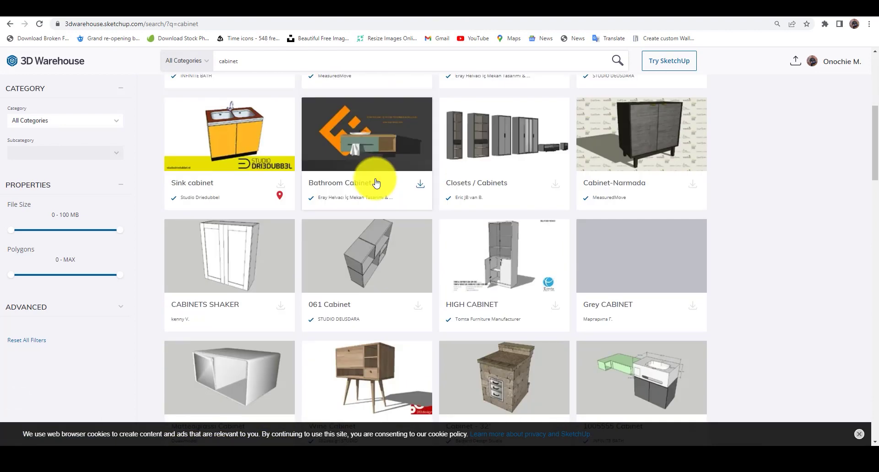
{"action": "scroll", "coordinate": [306, 213], "scroll_direction": "down", "scroll_amount": 9}
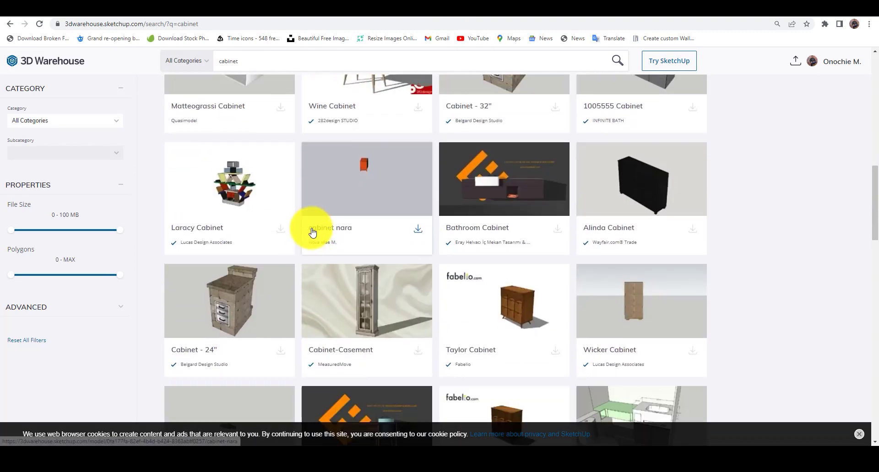
{"action": "scroll", "coordinate": [336, 246], "scroll_direction": "down", "scroll_amount": 5}
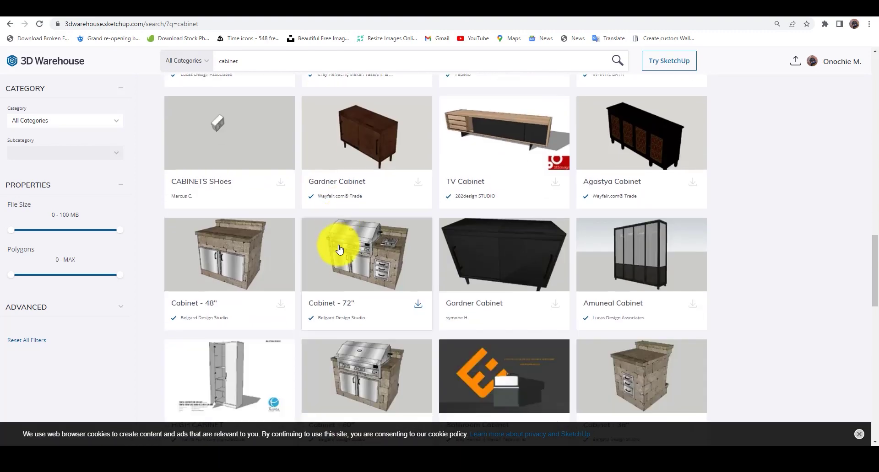
{"action": "left_click", "coordinate": [555, 182]}
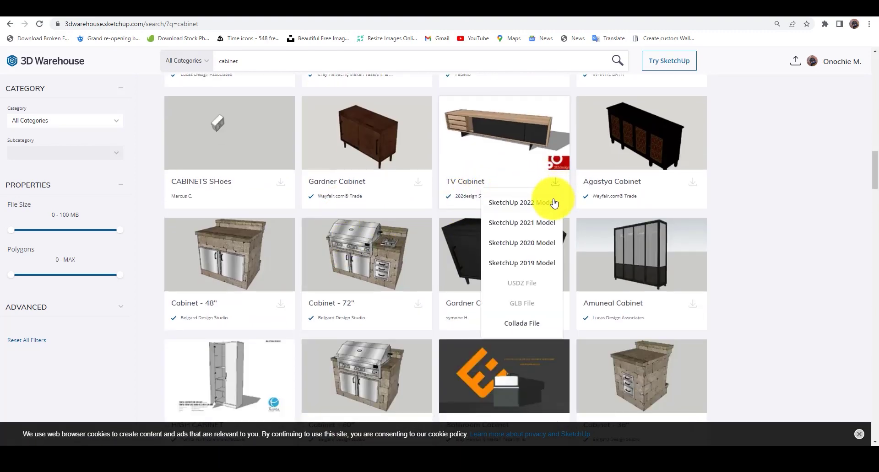
Step: Download 061 Cabinet as a SketchUp 2019 model and return to Revit
{"action": "scroll", "coordinate": [392, 248], "scroll_direction": "down", "scroll_amount": 5}
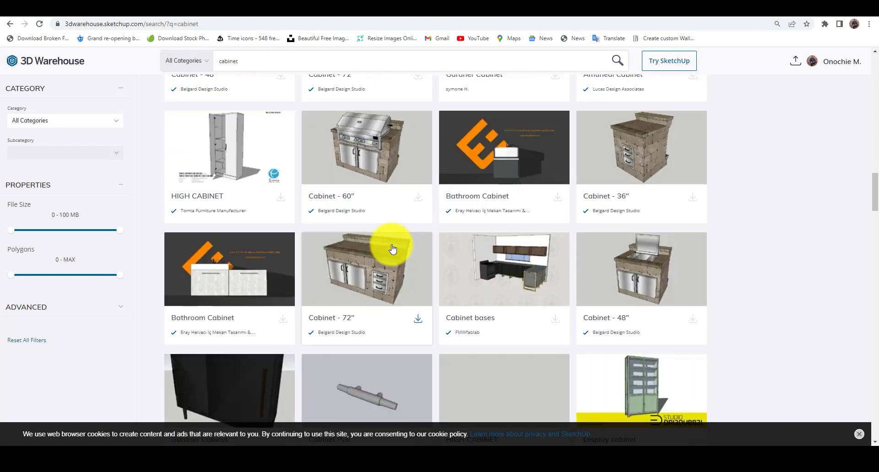
{"action": "scroll", "coordinate": [394, 257], "scroll_direction": "down", "scroll_amount": 5}
{"action": "scroll", "coordinate": [403, 254], "scroll_direction": "up", "scroll_amount": 6}
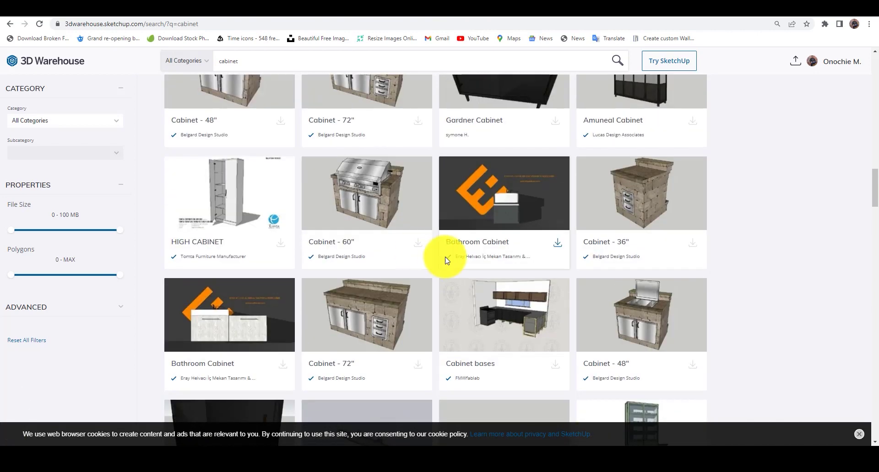
{"action": "scroll", "coordinate": [469, 258], "scroll_direction": "up", "scroll_amount": 5}
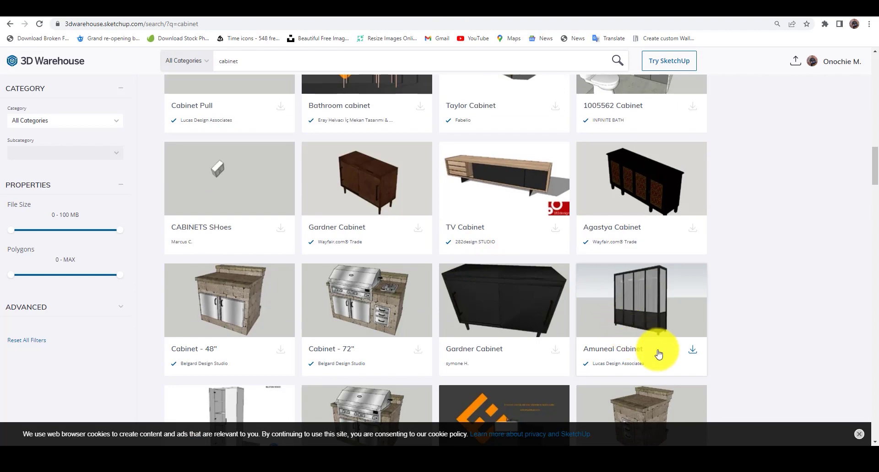
{"action": "scroll", "coordinate": [659, 348], "scroll_direction": "up", "scroll_amount": 6}
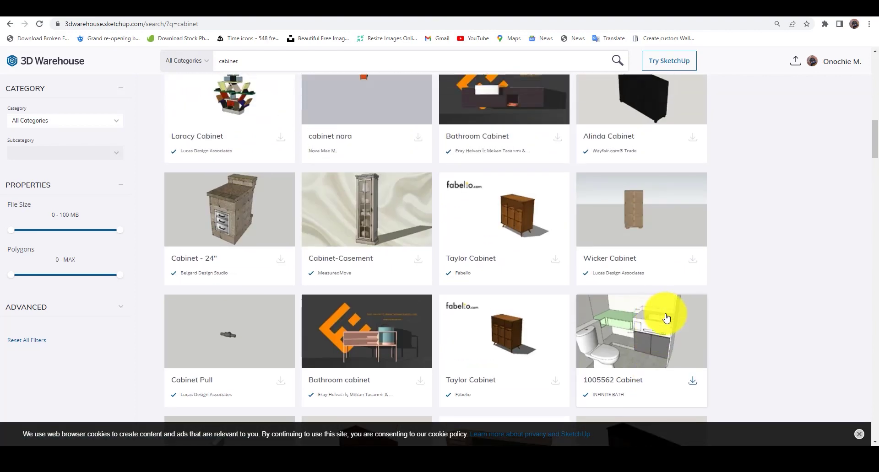
{"action": "scroll", "coordinate": [667, 315], "scroll_direction": "up", "scroll_amount": 3}
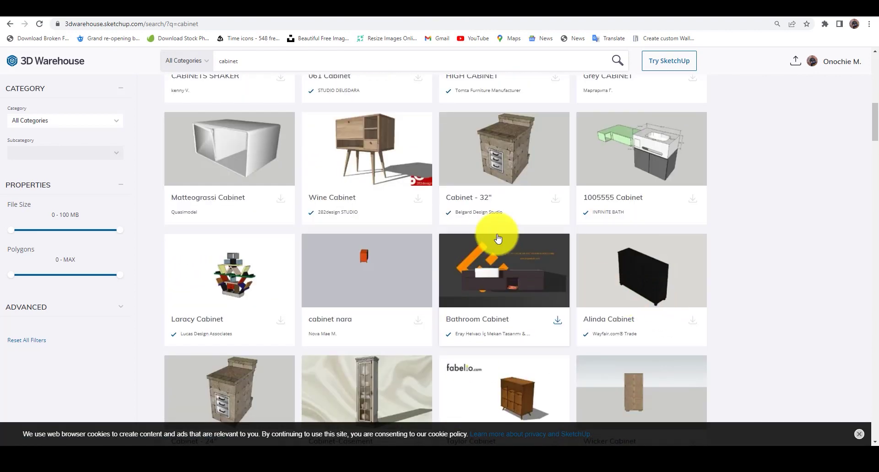
{"action": "scroll", "coordinate": [494, 236], "scroll_direction": "up", "scroll_amount": 6}
{"action": "scroll", "coordinate": [561, 267], "scroll_direction": "up", "scroll_amount": 3}
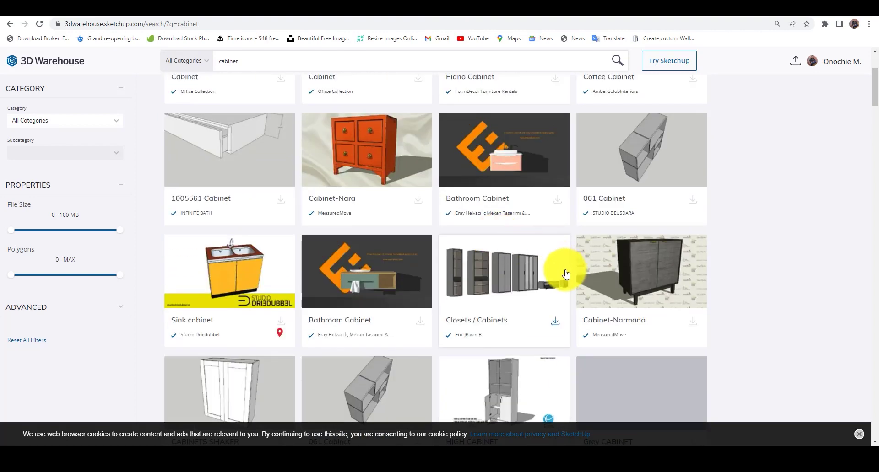
{"action": "left_click", "coordinate": [693, 200]}
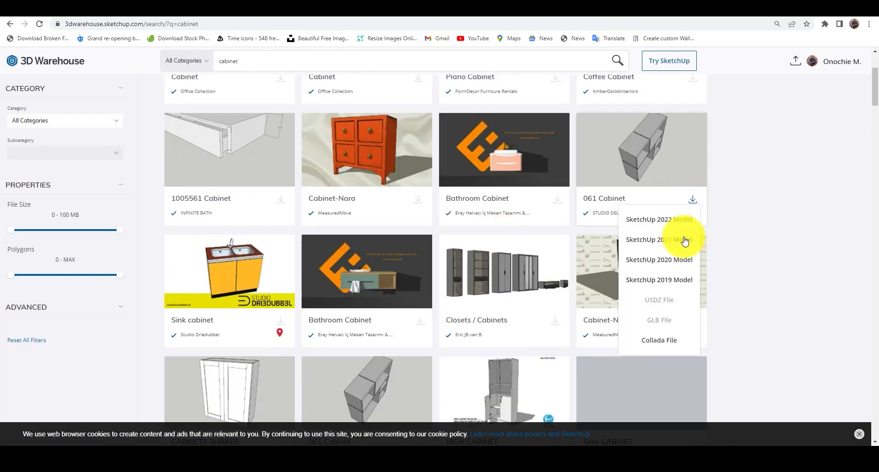
{"action": "left_click", "coordinate": [675, 286]}
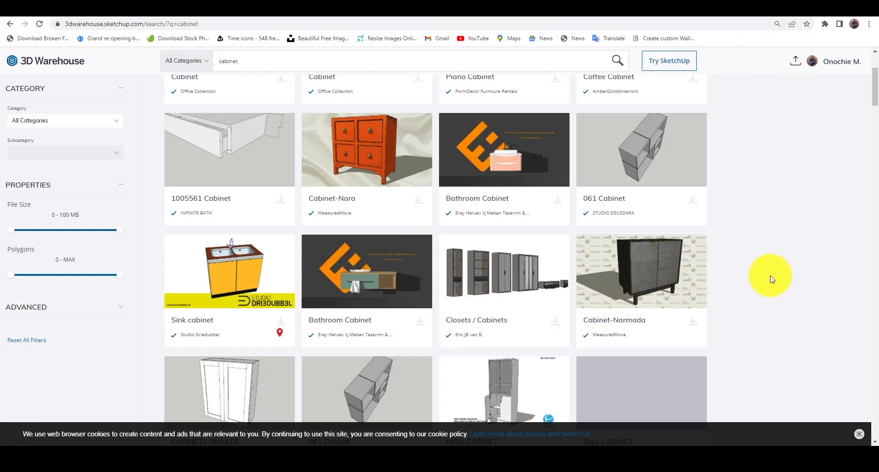
{"action": "left_click", "coordinate": [824, 8]}
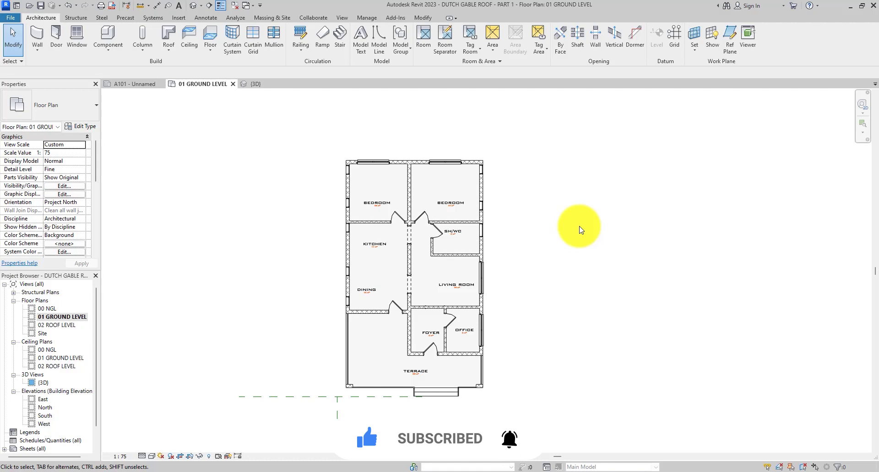
Step: Open Import CAD from the Insert tab, showing the SKETCHUP TO REVIT TUTORIALS folder
{"action": "left_click", "coordinate": [178, 18]}
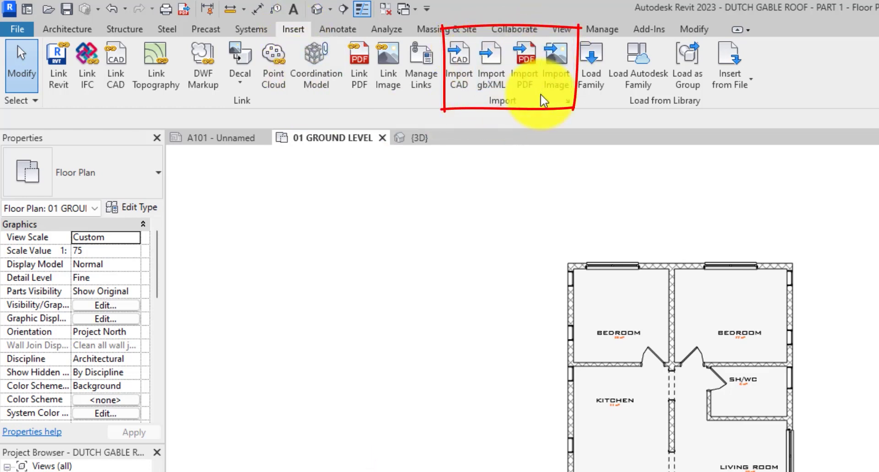
{"action": "left_click", "coordinate": [465, 85]}
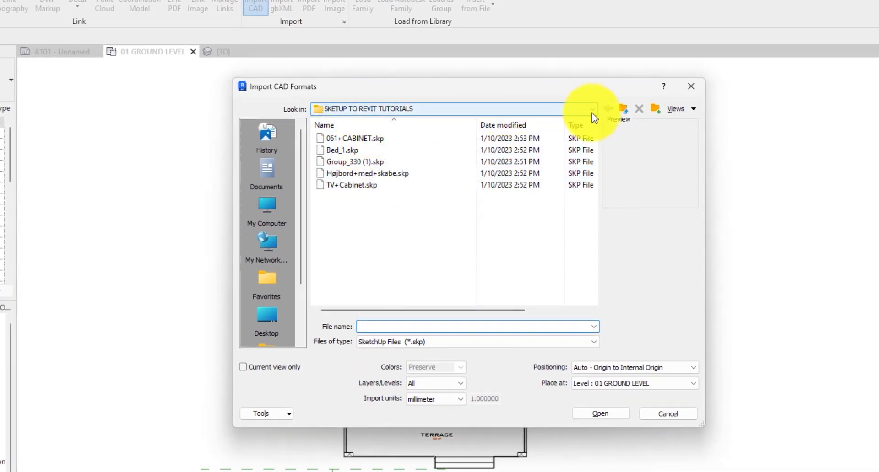
Step: Filter the tutorials folder to show only SketchUp (*.skp) files
{"action": "left_click", "coordinate": [403, 110]}
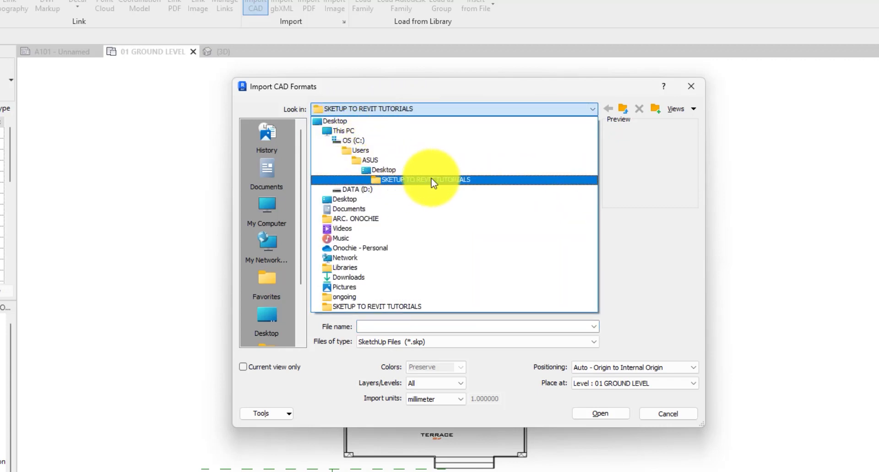
{"action": "left_click", "coordinate": [636, 231]}
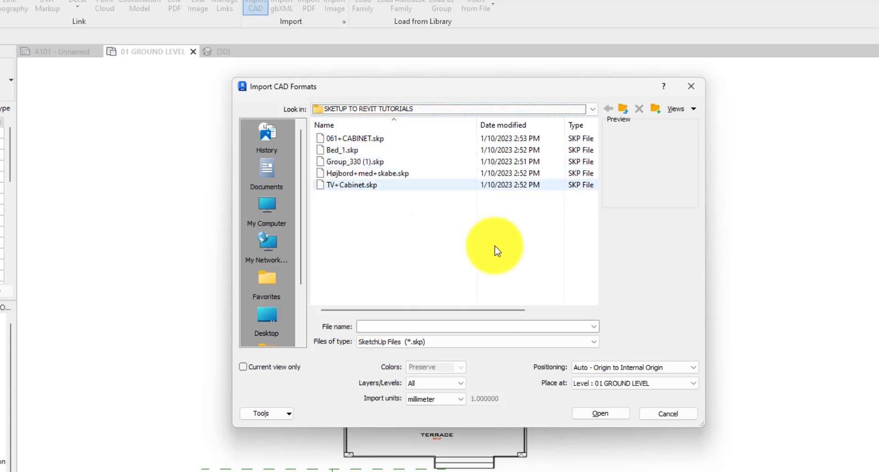
{"action": "left_click", "coordinate": [440, 342]}
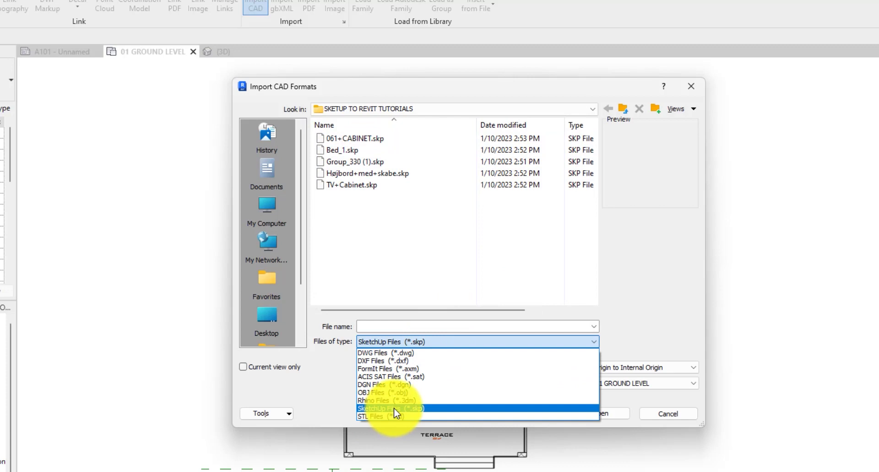
{"action": "left_click", "coordinate": [394, 408]}
{"action": "left_click", "coordinate": [416, 342]}
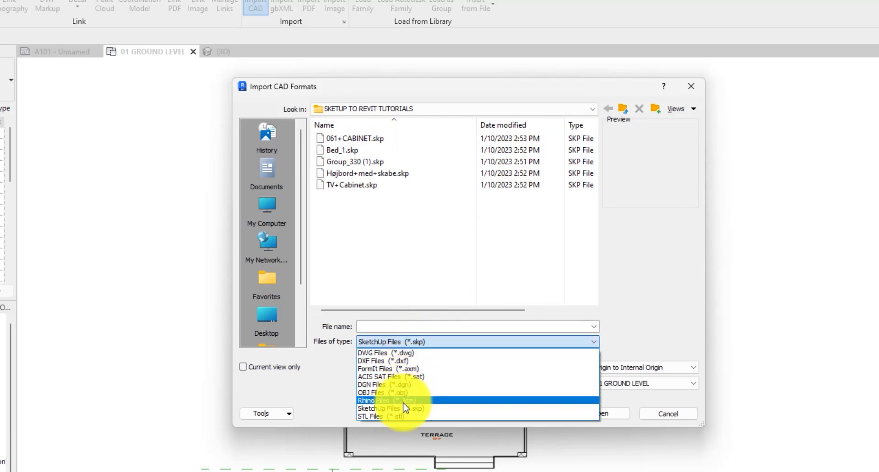
{"action": "left_click", "coordinate": [405, 407]}
{"action": "left_click", "coordinate": [417, 345]}
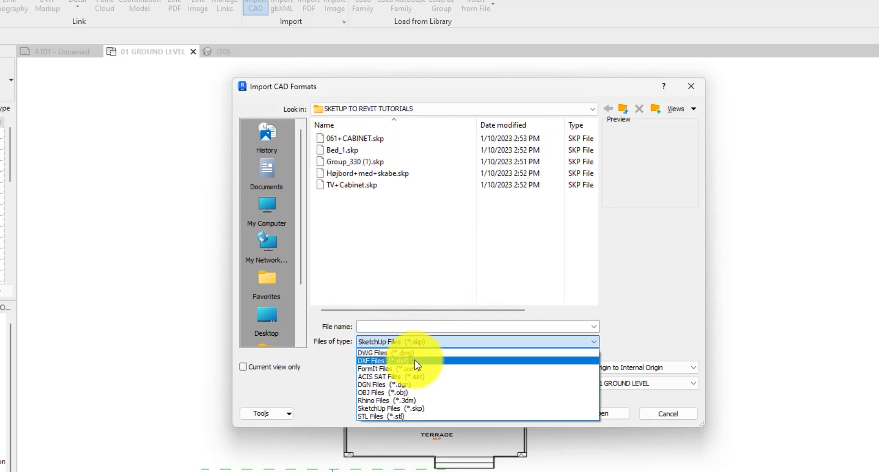
{"action": "left_click", "coordinate": [417, 365]}
{"action": "left_click", "coordinate": [428, 345]}
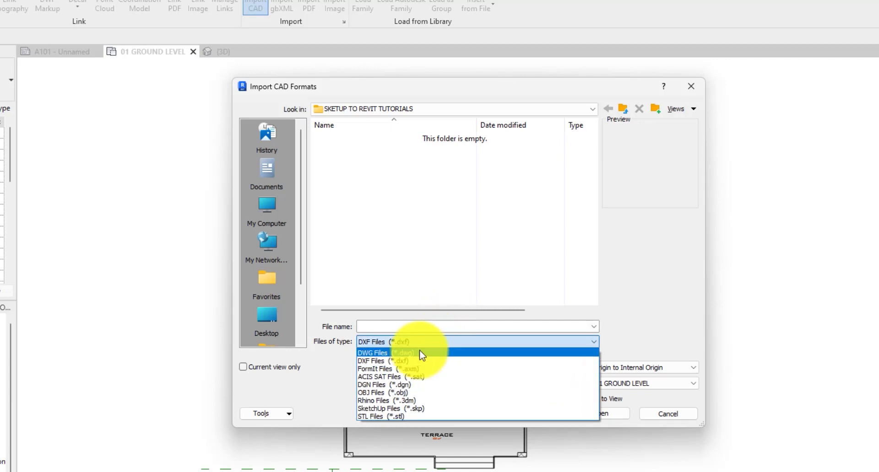
{"action": "left_click", "coordinate": [419, 353]}
{"action": "left_click", "coordinate": [410, 341]}
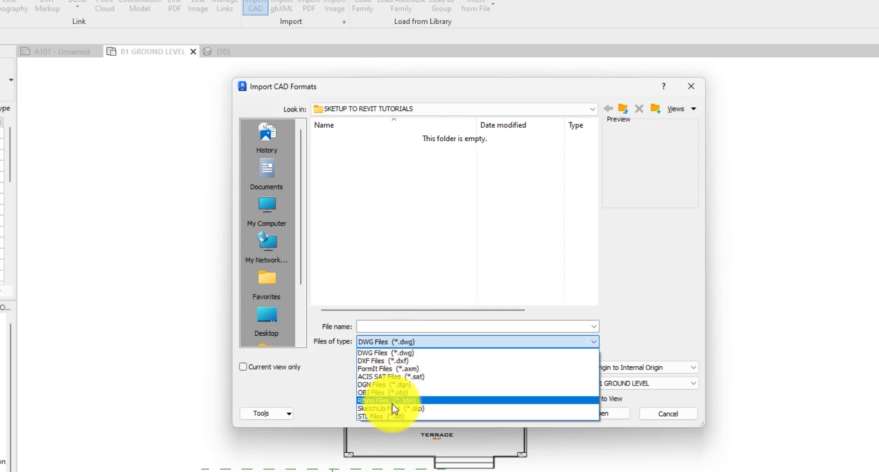
{"action": "left_click", "coordinate": [391, 407]}
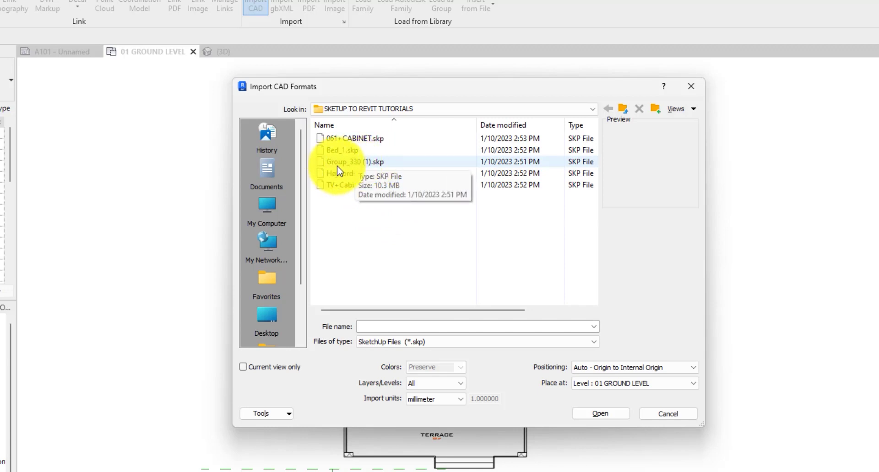
Step: Pick Group_330 (1).skp and set Import units to Auto-Detect
{"action": "left_click", "coordinate": [372, 160]}
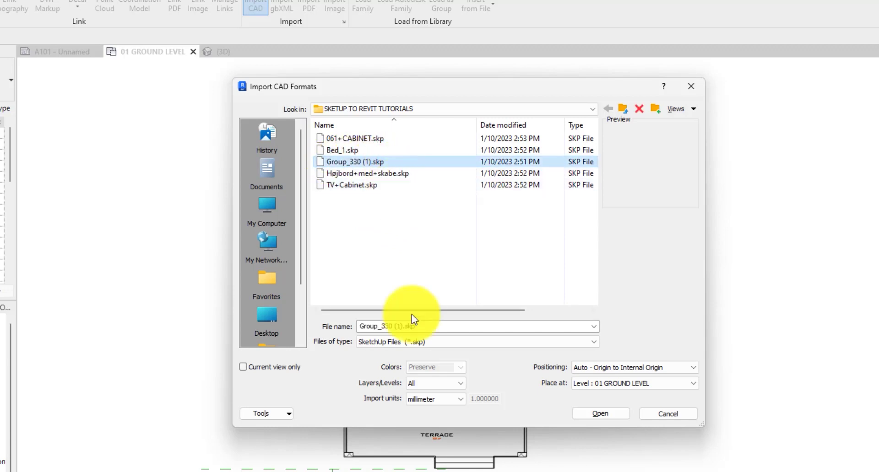
{"action": "left_click", "coordinate": [426, 400]}
{"action": "left_click", "coordinate": [428, 408]}
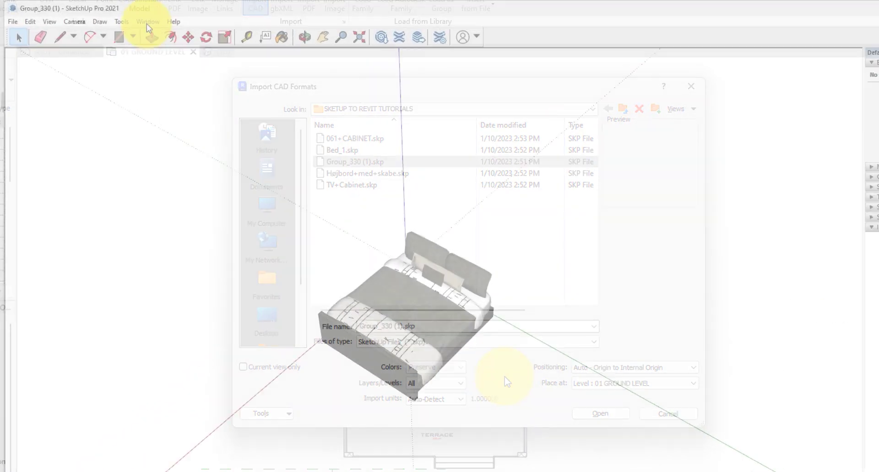
Step: Set the bed model's units to Decimal millimetres, with square and cubic millimetres for area and volume
{"action": "left_click", "coordinate": [146, 24]}
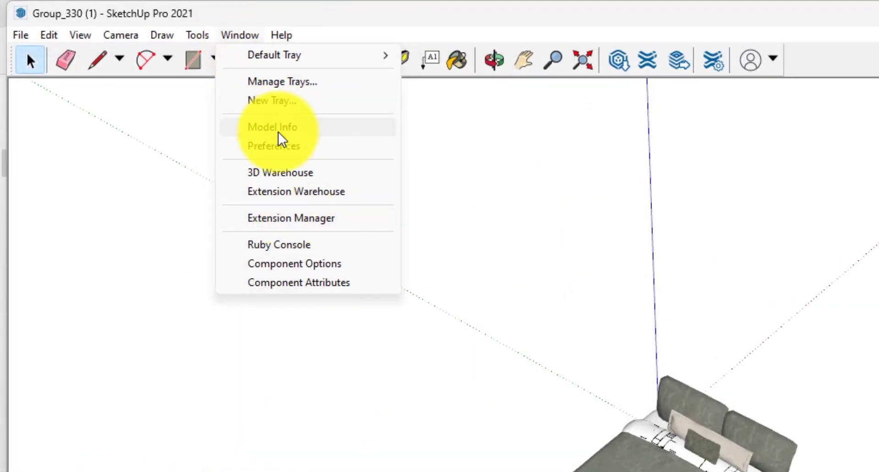
{"action": "left_click", "coordinate": [278, 131]}
{"action": "left_click", "coordinate": [33, 198]}
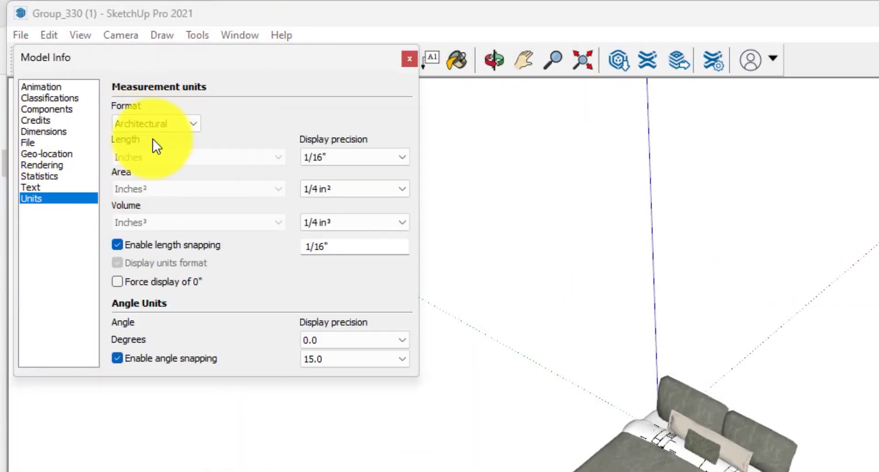
{"action": "left_click", "coordinate": [154, 124]}
{"action": "left_click", "coordinate": [141, 152]}
{"action": "left_click", "coordinate": [160, 158]}
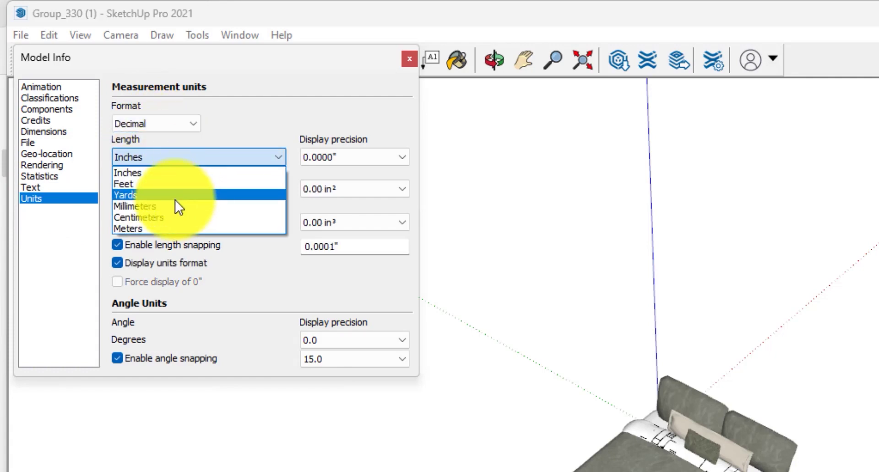
{"action": "left_click", "coordinate": [176, 206]}
{"action": "left_click", "coordinate": [186, 189]}
{"action": "left_click", "coordinate": [185, 204]}
{"action": "left_click", "coordinate": [184, 223]}
{"action": "left_click", "coordinate": [171, 281]}
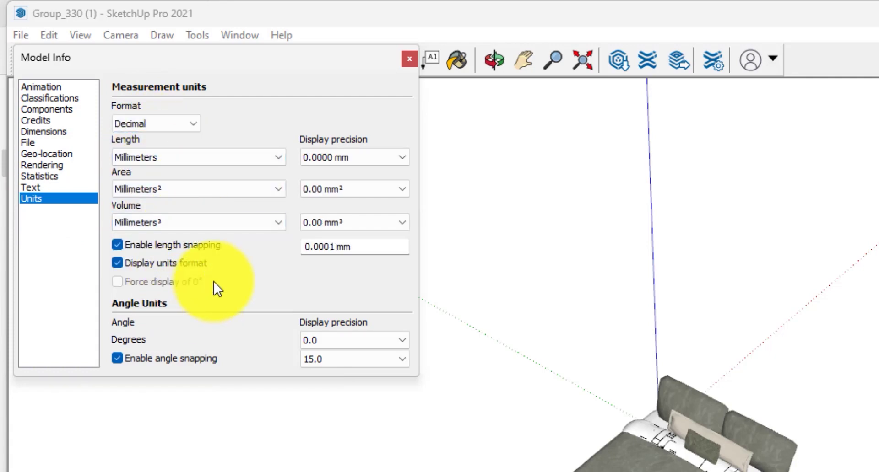
{"action": "left_click", "coordinate": [409, 59]}
Step: Save the bed model as a SketchUp Version 2013 file
{"action": "left_click", "coordinate": [21, 35]}
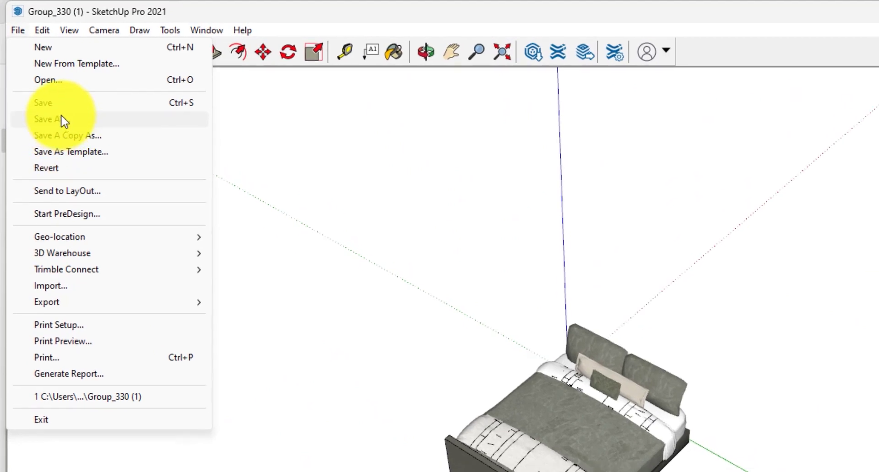
{"action": "left_click", "coordinate": [64, 121]}
{"action": "left_click", "coordinate": [373, 342]}
{"action": "left_click", "coordinate": [430, 407]}
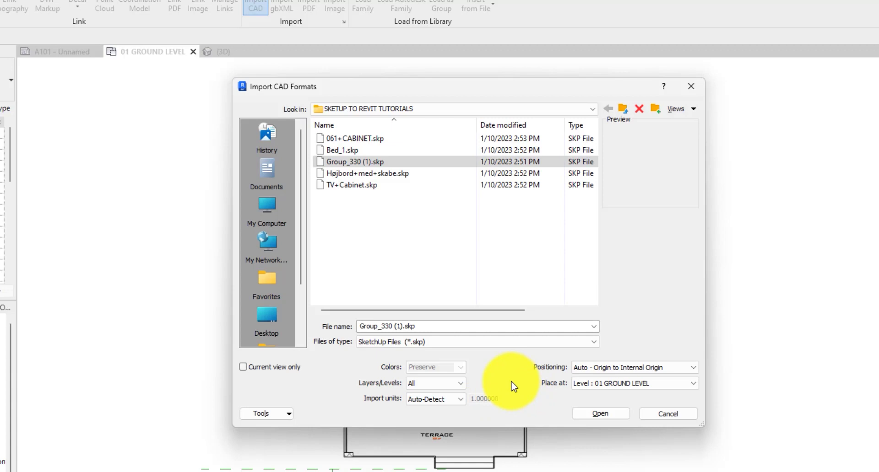
Step: Import the bed into 01 GROUND LEVEL and drag it into the left-hand bedroom
{"action": "left_click", "coordinate": [596, 414]}
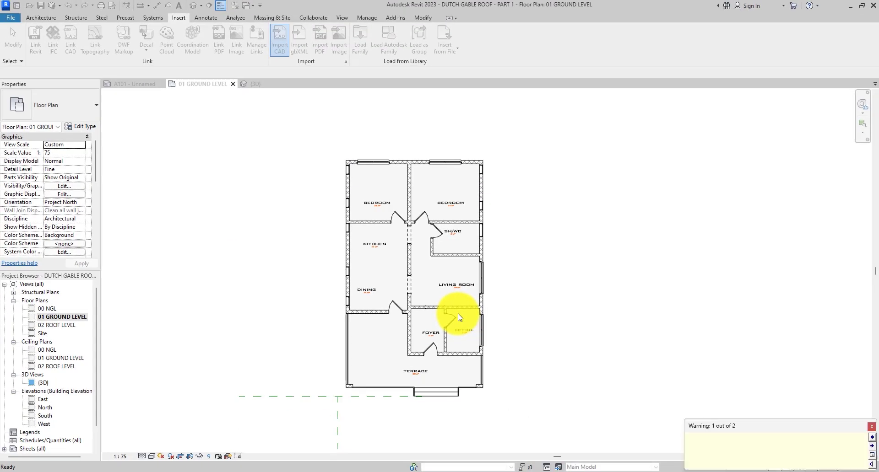
{"action": "left_click", "coordinate": [423, 204]}
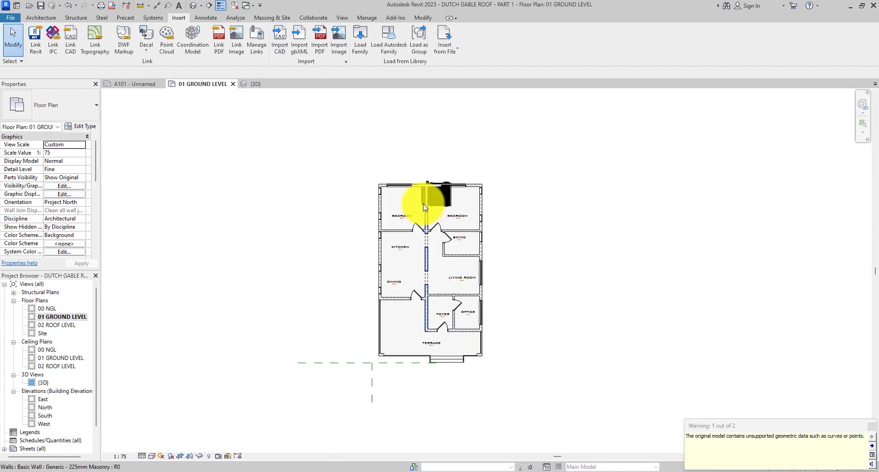
{"action": "scroll", "coordinate": [471, 204], "scroll_direction": "up", "scroll_amount": 3}
{"action": "left_click", "coordinate": [454, 128]}
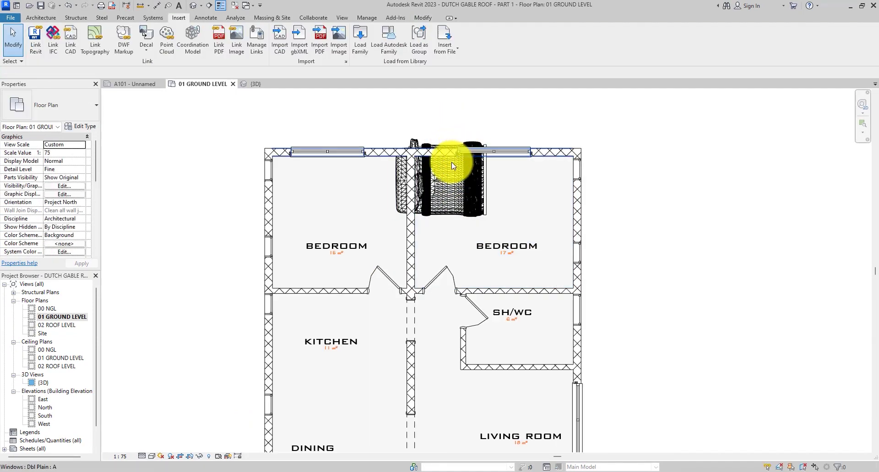
{"action": "left_click", "coordinate": [434, 177]}
{"action": "left_click_drag", "start_coordinate": [422, 188], "coordinate": [462, 195]}
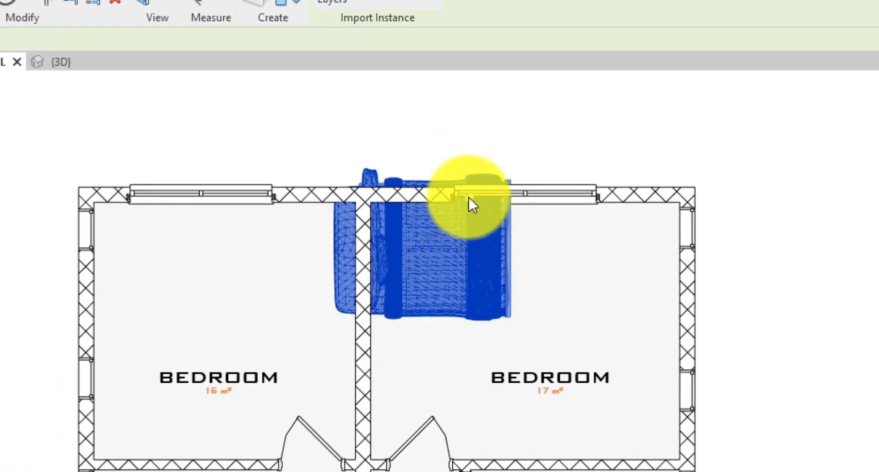
{"action": "mouse_move", "coordinate": [432, 250]}
{"action": "left_mouse_down"}
{"action": "mouse_move", "coordinate": [445, 276]}
{"action": "mouse_move", "coordinate": [297, 327]}
{"action": "mouse_move", "coordinate": [428, 245]}
{"action": "mouse_move", "coordinate": [421, 240]}
{"action": "left_mouse_up"}
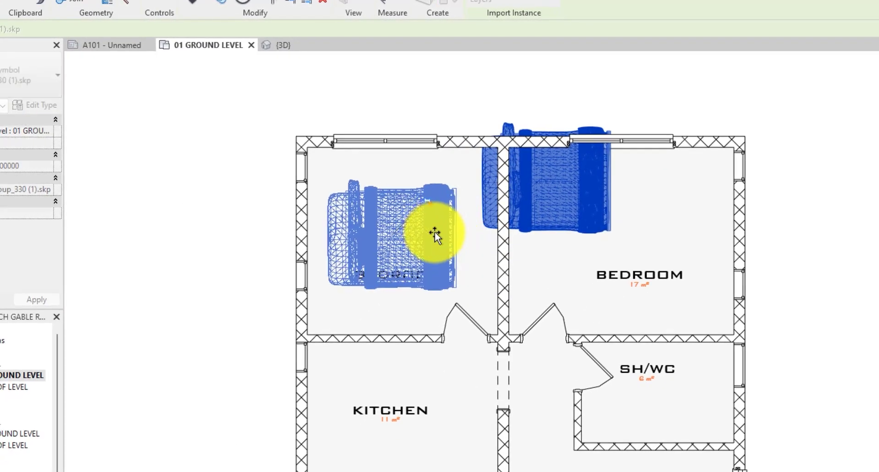
{"action": "scroll", "coordinate": [390, 253], "scroll_direction": "up", "scroll_amount": 3}
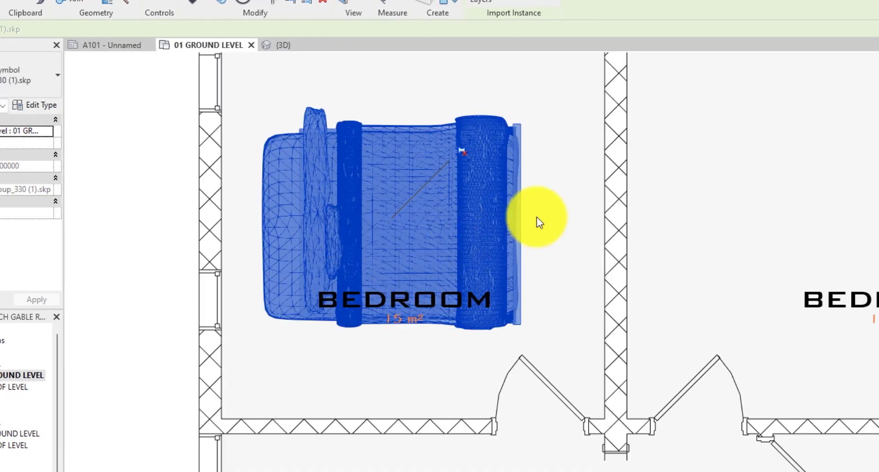
{"action": "scroll", "coordinate": [503, 215], "scroll_direction": "down", "scroll_amount": 2}
Step: Try repositioning the bed with Move, cancel it, and leave the bed deselected
{"action": "left_click", "coordinate": [192, 6]}
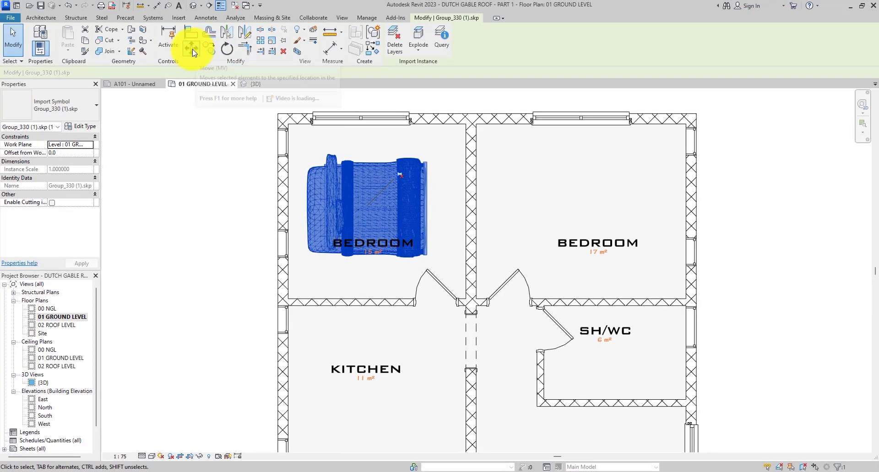
{"action": "scroll", "coordinate": [302, 197], "scroll_direction": "up", "scroll_amount": 1}
{"action": "left_click", "coordinate": [302, 213]}
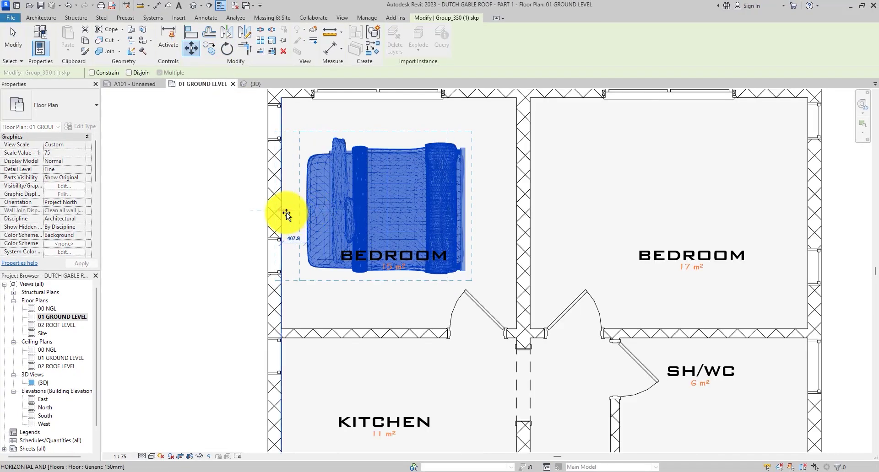
{"action": "key", "text": "Escape"}
{"action": "key", "text": "Escape"}
{"action": "scroll", "coordinate": [246, 207], "scroll_direction": "down", "scroll_amount": 2}
{"action": "scroll", "coordinate": [246, 207], "scroll_direction": "up", "scroll_amount": 4}
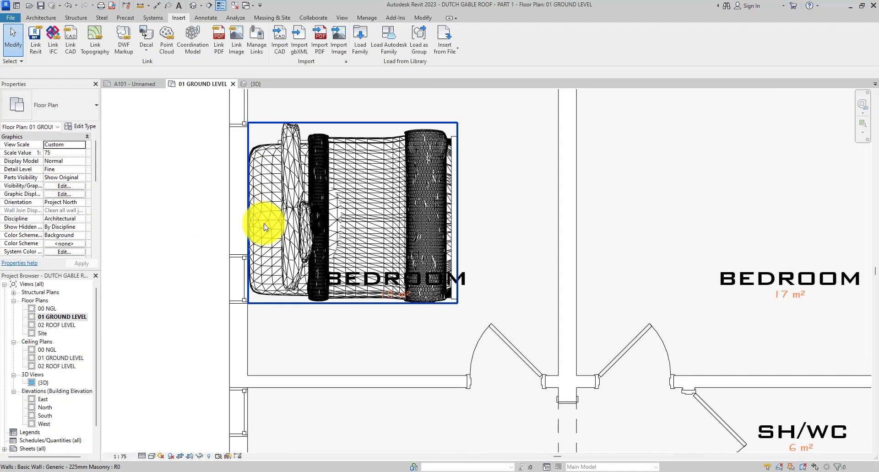
{"action": "left_click", "coordinate": [294, 231]}
{"action": "scroll", "coordinate": [312, 209], "scroll_direction": "down", "scroll_amount": 3}
{"action": "left_click", "coordinate": [145, 236]}
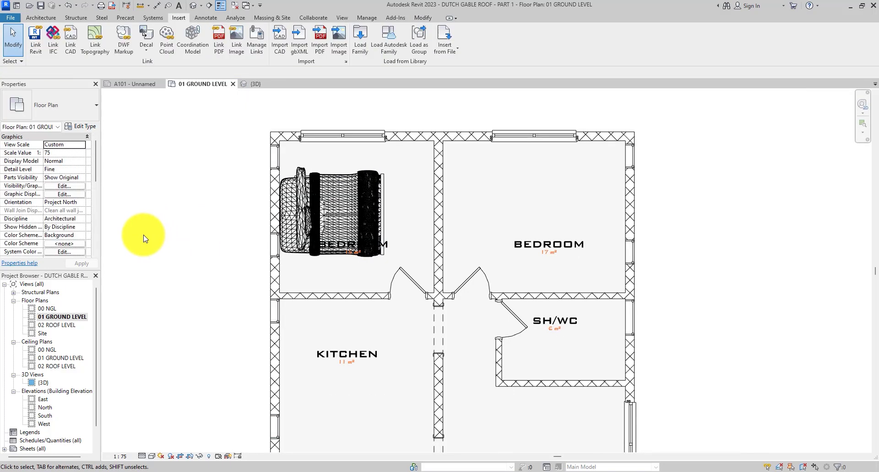
Step: Import TV+Cabinet.skp into the ground floor plan
{"action": "left_click", "coordinate": [278, 50]}
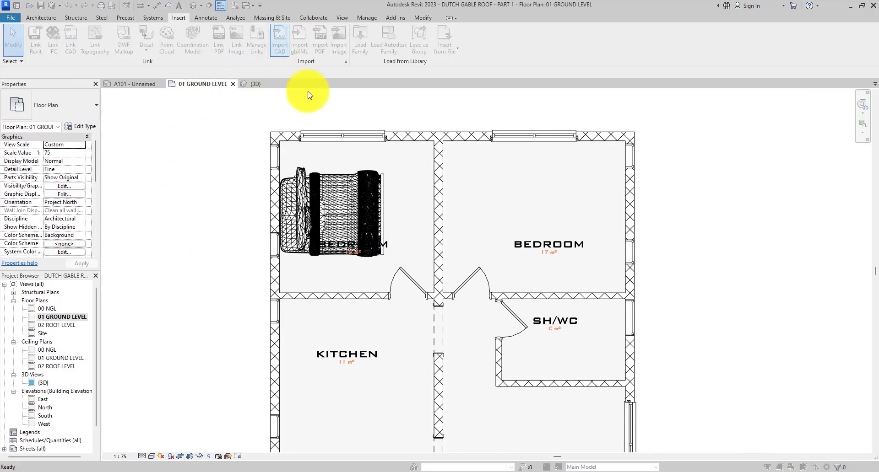
{"action": "left_click", "coordinate": [362, 184]}
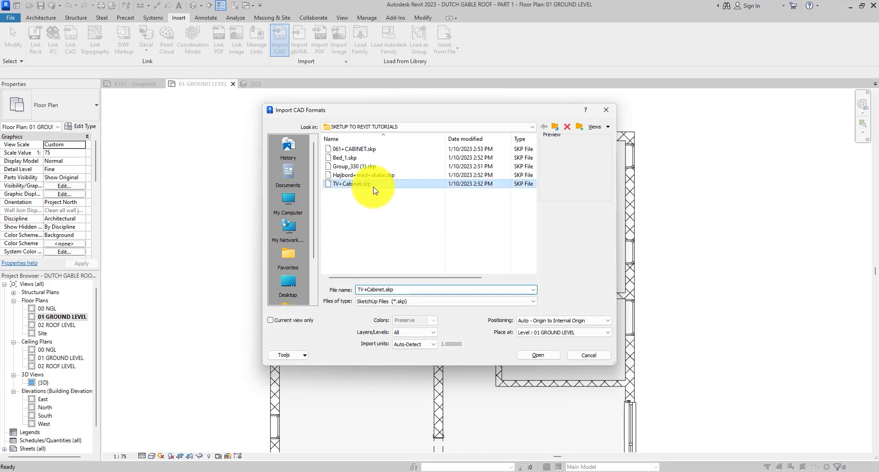
{"action": "left_click", "coordinate": [536, 355]}
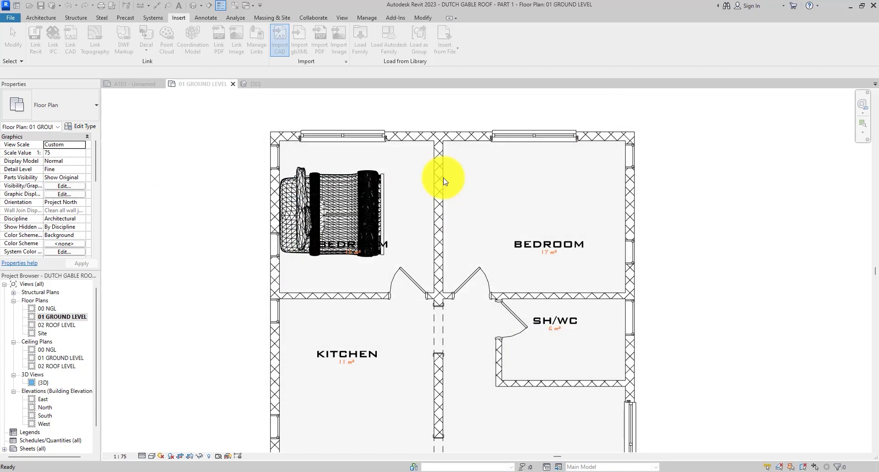
{"action": "scroll", "coordinate": [476, 180], "scroll_direction": "down", "scroll_amount": 3}
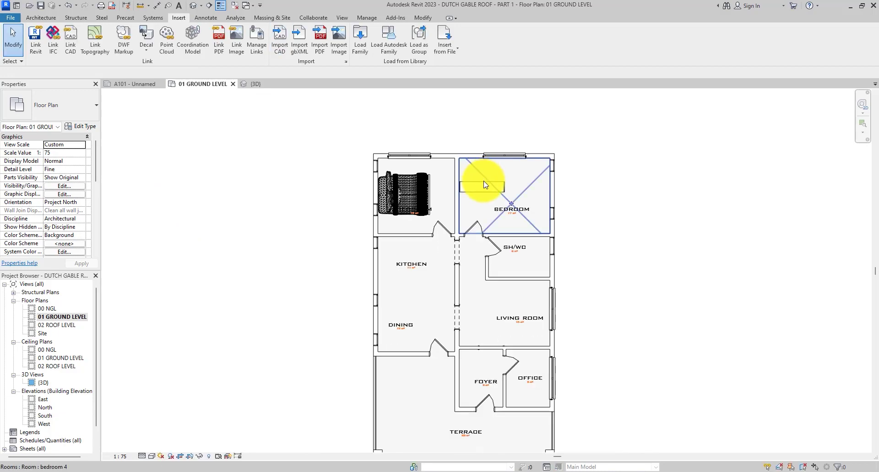
Step: Move the TV cabinet into the living room
{"action": "left_click", "coordinate": [478, 193]}
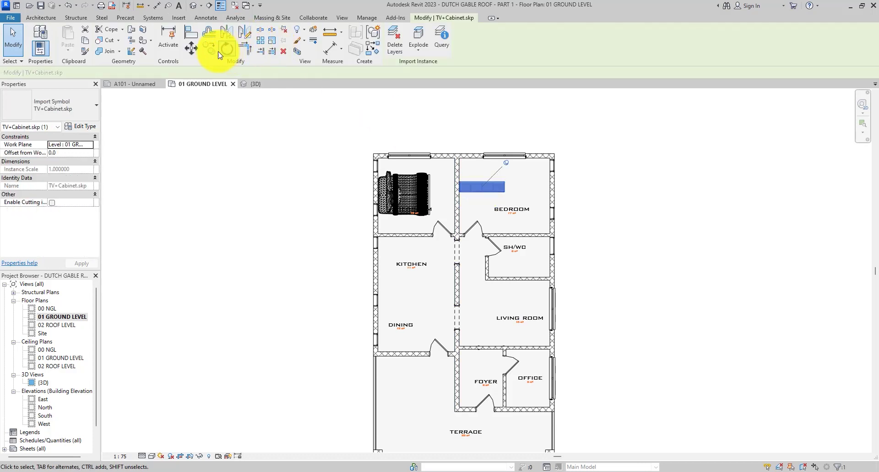
{"action": "left_click", "coordinate": [192, 47]}
{"action": "key", "text": "Escape"}
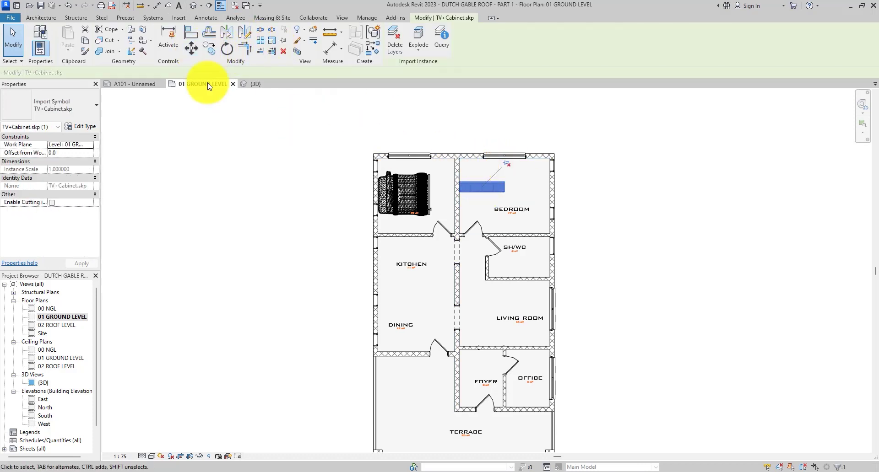
{"action": "left_click", "coordinate": [190, 48]}
{"action": "left_click", "coordinate": [487, 185]}
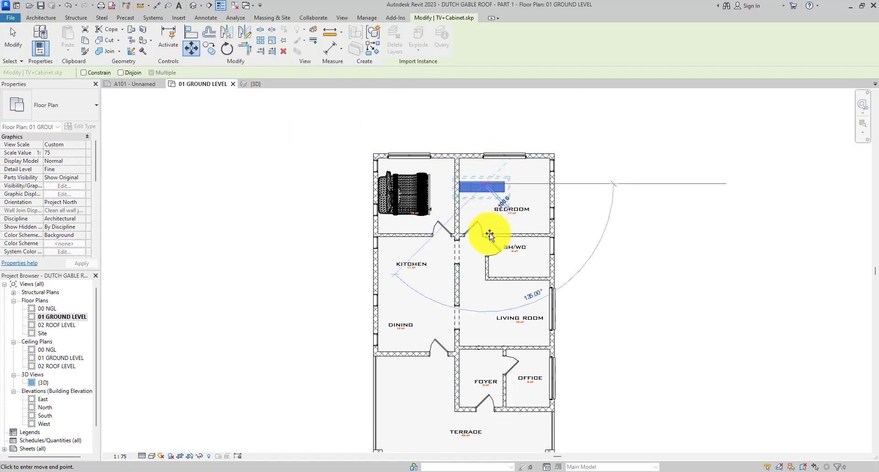
{"action": "left_click", "coordinate": [530, 309]}
{"action": "scroll", "coordinate": [551, 301], "scroll_direction": "up", "scroll_amount": 4}
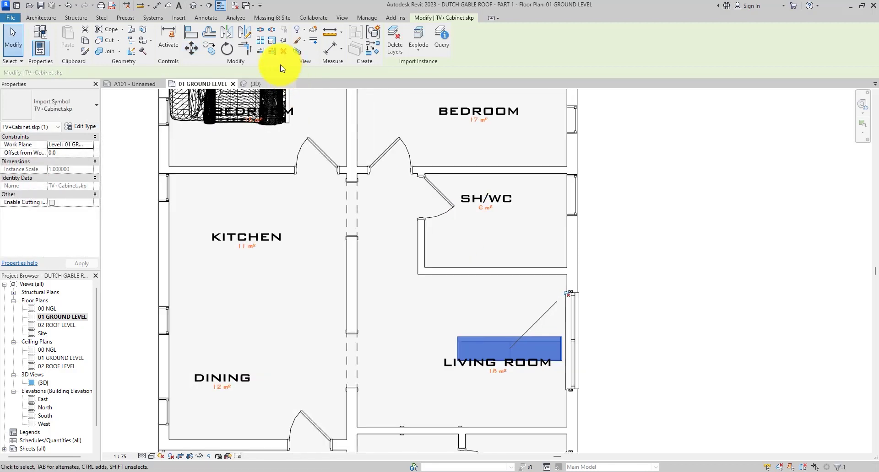
Step: Rotate the TV cabinet 90° so it stands vertically
{"action": "left_click", "coordinate": [227, 48]}
{"action": "left_click", "coordinate": [508, 225]}
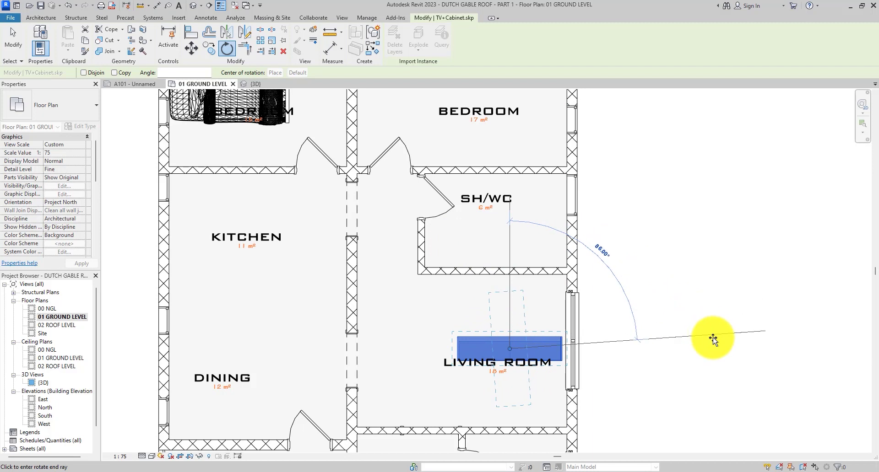
{"action": "left_click", "coordinate": [721, 346]}
{"action": "scroll", "coordinate": [512, 320], "scroll_direction": "up", "scroll_amount": 3}
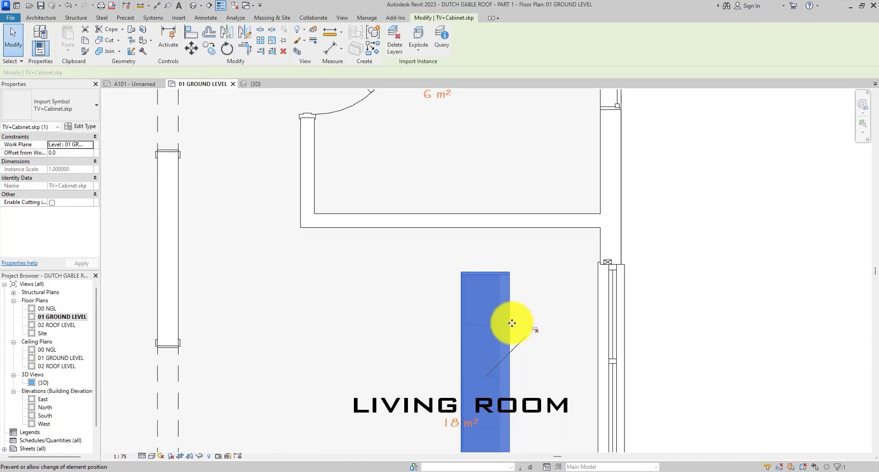
Step: Slide the TV cabinet right against the living room's outer wall
{"action": "left_click_drag", "start_coordinate": [506, 321], "coordinate": [572, 295]}
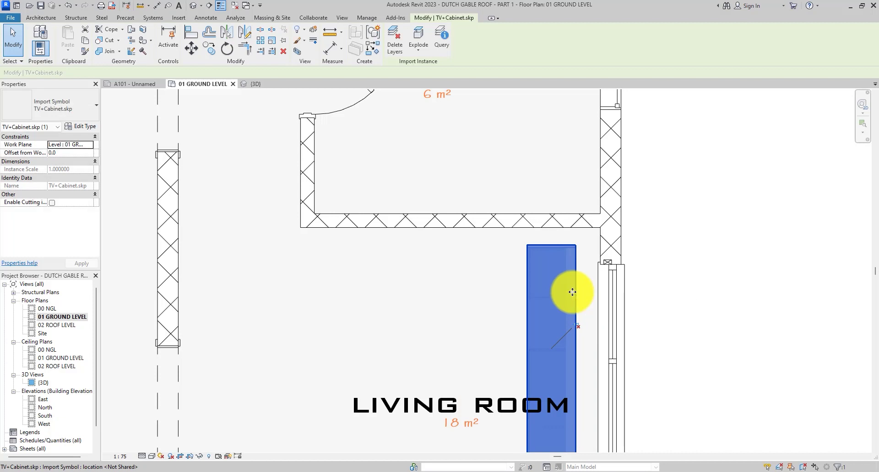
{"action": "scroll", "coordinate": [553, 304], "scroll_direction": "down", "scroll_amount": 3}
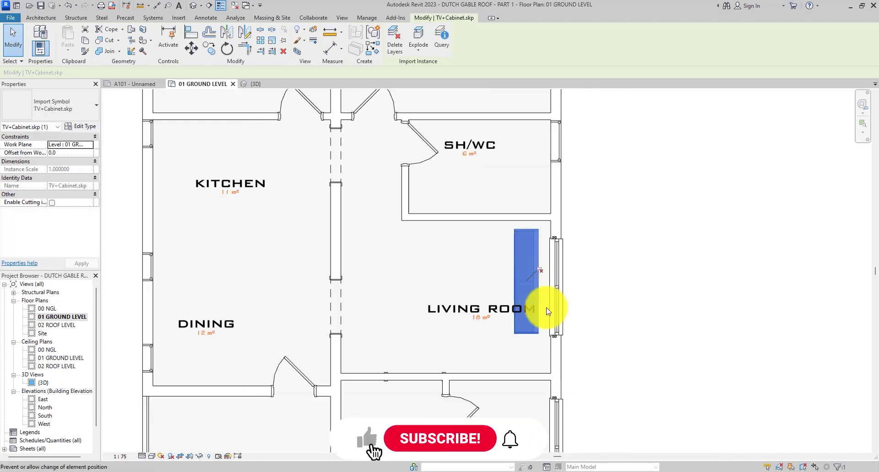
{"action": "scroll", "coordinate": [542, 315], "scroll_direction": "up", "scroll_amount": 4}
{"action": "scroll", "coordinate": [497, 310], "scroll_direction": "down", "scroll_amount": 3}
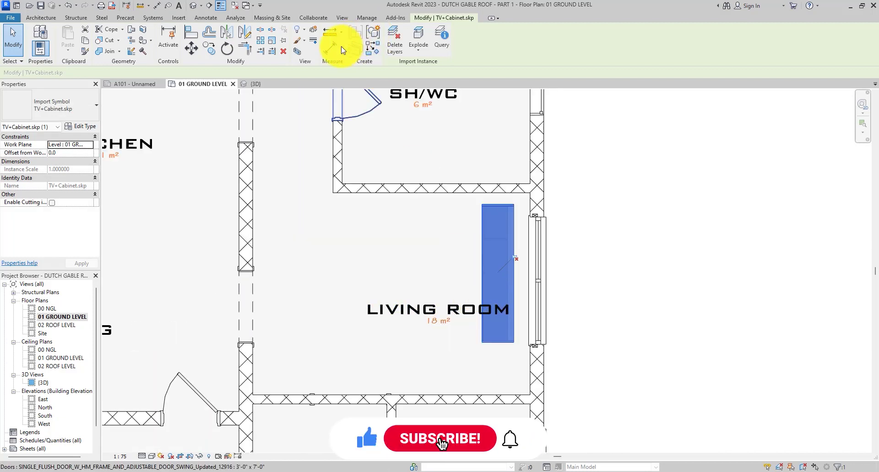
{"action": "scroll", "coordinate": [641, 264], "scroll_direction": "down", "scroll_amount": 3}
{"action": "left_click", "coordinate": [647, 270]}
{"action": "scroll", "coordinate": [588, 238], "scroll_direction": "down", "scroll_amount": 2}
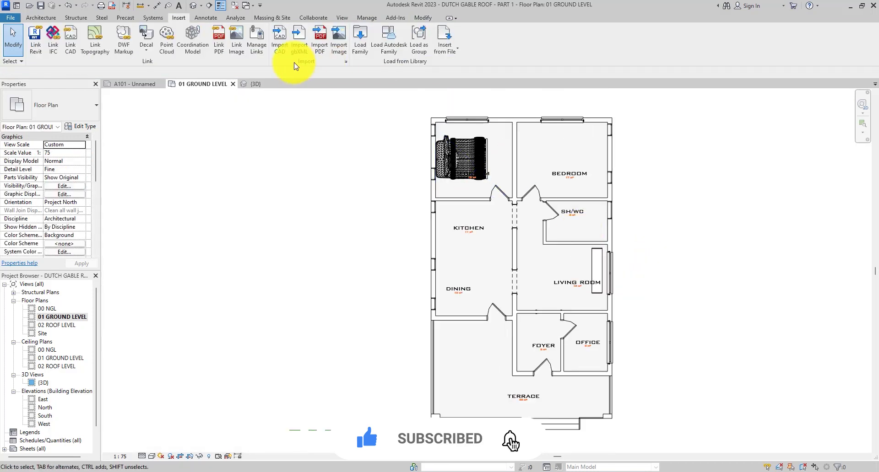
{"action": "left_click", "coordinate": [209, 5]}
{"action": "scroll", "coordinate": [466, 260], "scroll_direction": "down", "scroll_amount": 2}
Step: Draw a vertical section line from above to below the house
{"action": "left_click", "coordinate": [519, 155]}
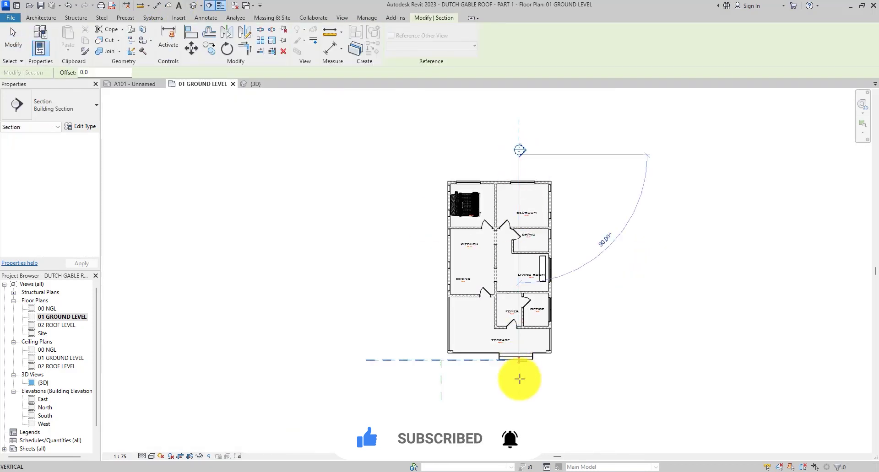
{"action": "left_click", "coordinate": [519, 393]}
{"action": "left_click", "coordinate": [14, 39]}
{"action": "left_click", "coordinate": [520, 259]}
{"action": "scroll", "coordinate": [520, 259], "scroll_direction": "up", "scroll_amount": 2}
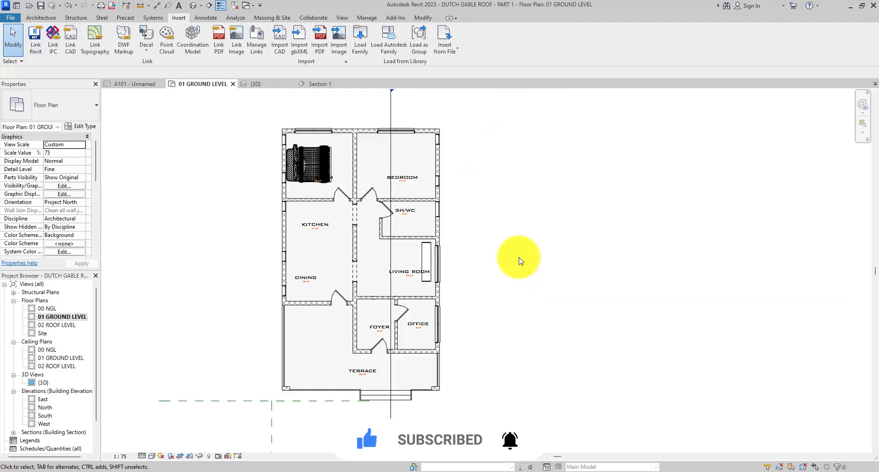
{"action": "scroll", "coordinate": [572, 255], "scroll_direction": "down", "scroll_amount": 1}
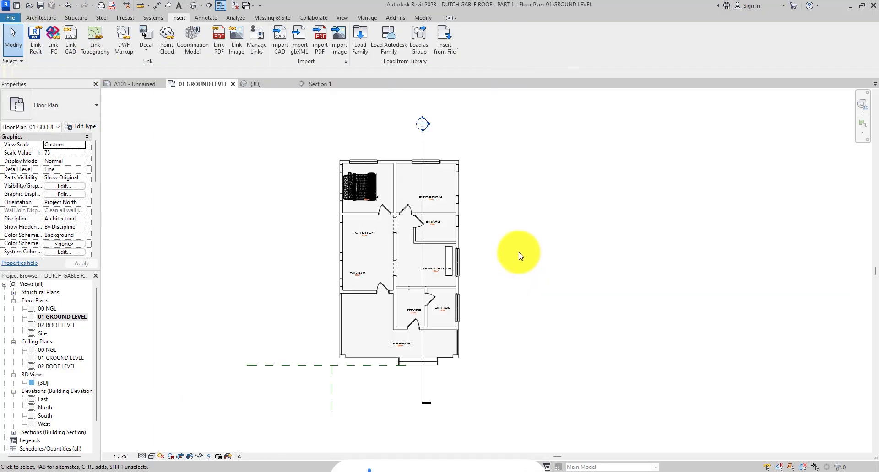
Step: Check the TV cabinet in Section 1 and the {3D} view, then return to 01 GROUND LEVEL
{"action": "double_click", "coordinate": [427, 127]}
{"action": "scroll", "coordinate": [477, 196], "scroll_direction": "down", "scroll_amount": 2}
{"action": "scroll", "coordinate": [457, 245], "scroll_direction": "up", "scroll_amount": 2}
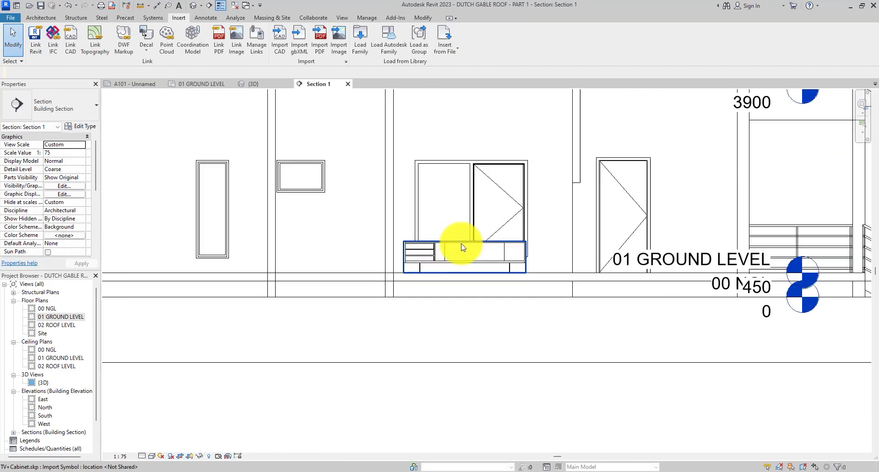
{"action": "left_click", "coordinate": [522, 263]}
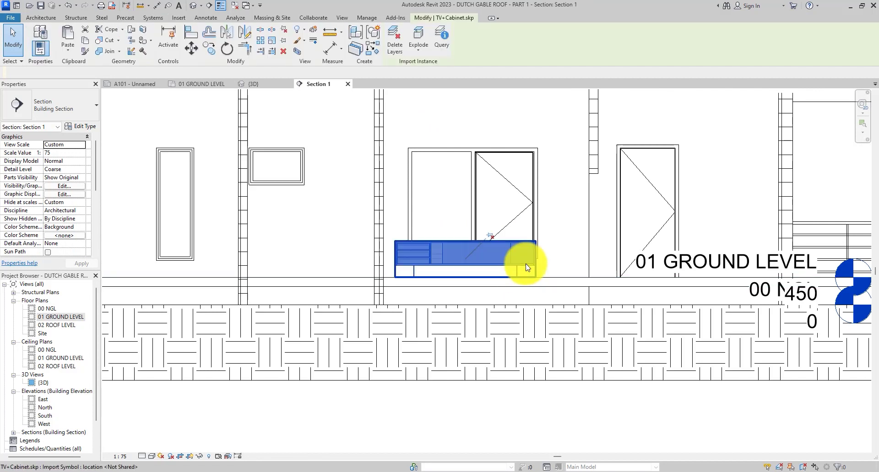
{"action": "scroll", "coordinate": [513, 273], "scroll_direction": "up", "scroll_amount": 2}
{"action": "scroll", "coordinate": [548, 261], "scroll_direction": "down", "scroll_amount": 1}
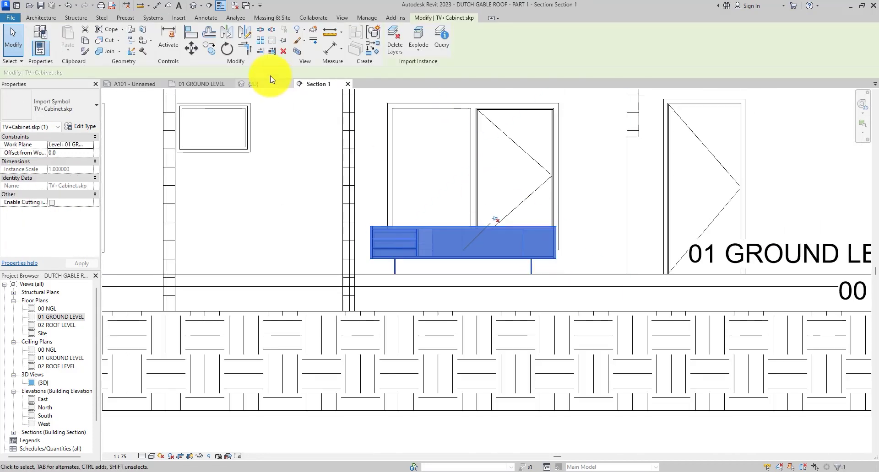
{"action": "left_click", "coordinate": [257, 84]}
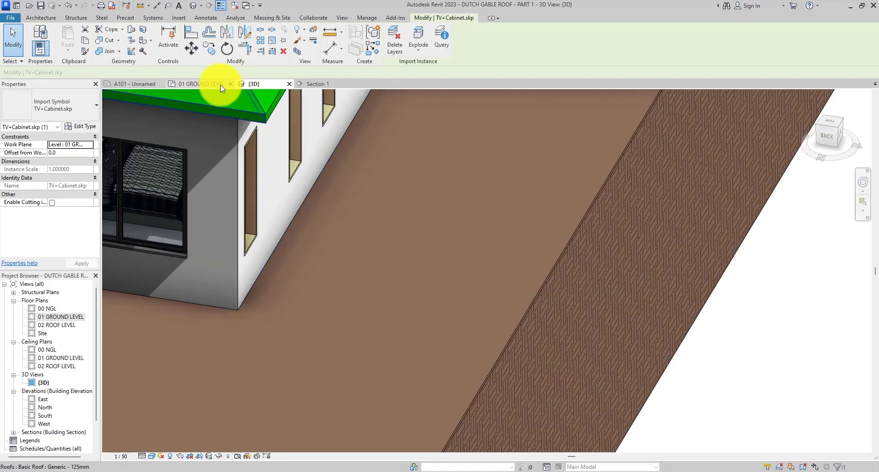
{"action": "left_click", "coordinate": [191, 87]}
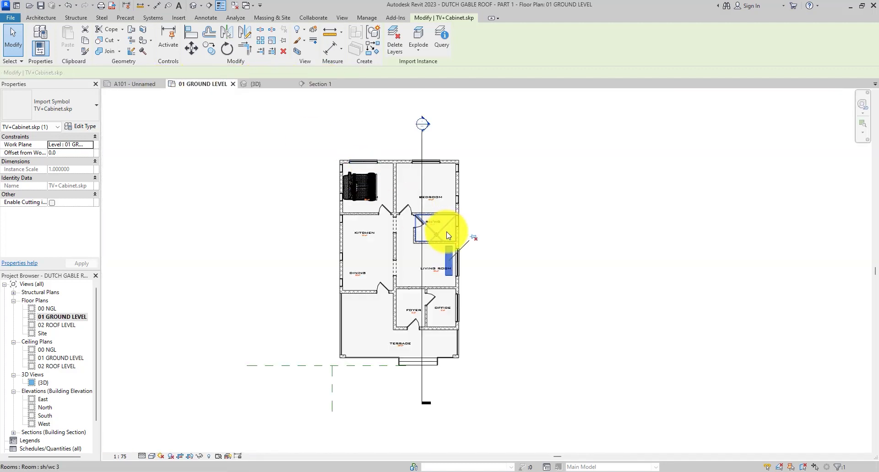
{"action": "scroll", "coordinate": [442, 241], "scroll_direction": "up", "scroll_amount": 5}
{"action": "scroll", "coordinate": [383, 196], "scroll_direction": "down", "scroll_amount": 3}
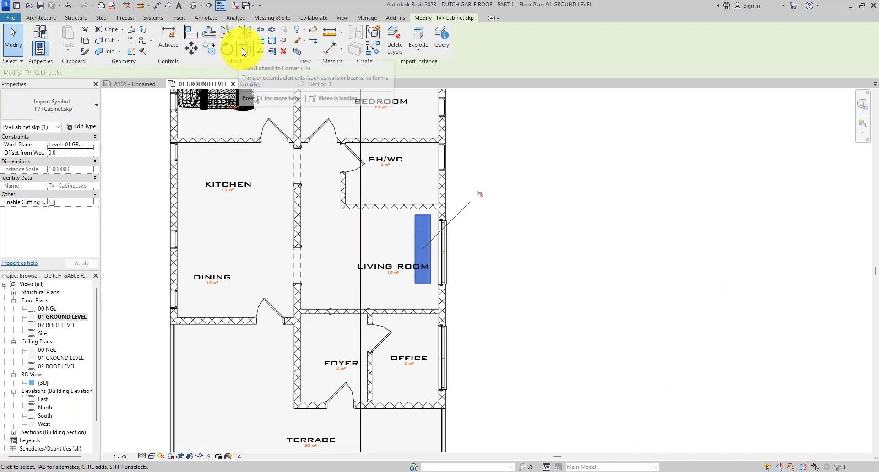
Step: Rotate the TV cabinet 90° horizontal and move it against the wall below the SH/WC
{"action": "left_click", "coordinate": [227, 48]}
{"action": "left_click", "coordinate": [588, 248]}
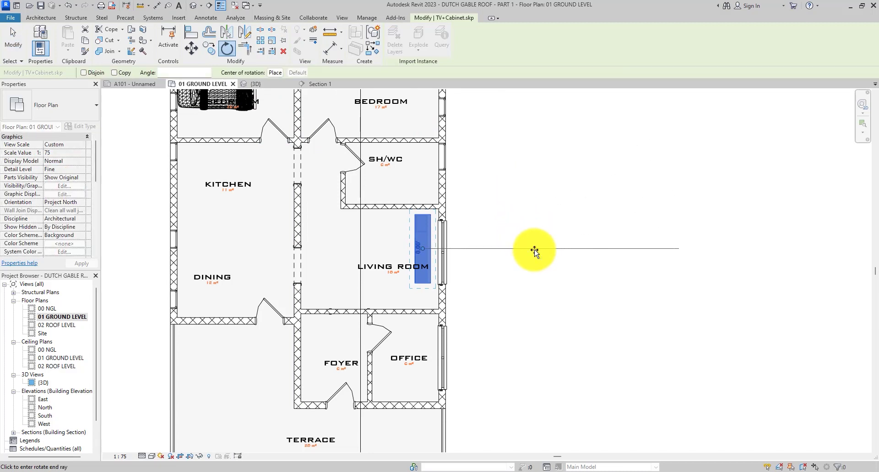
{"action": "left_click", "coordinate": [426, 156]}
{"action": "scroll", "coordinate": [426, 238], "scroll_direction": "up", "scroll_amount": 3}
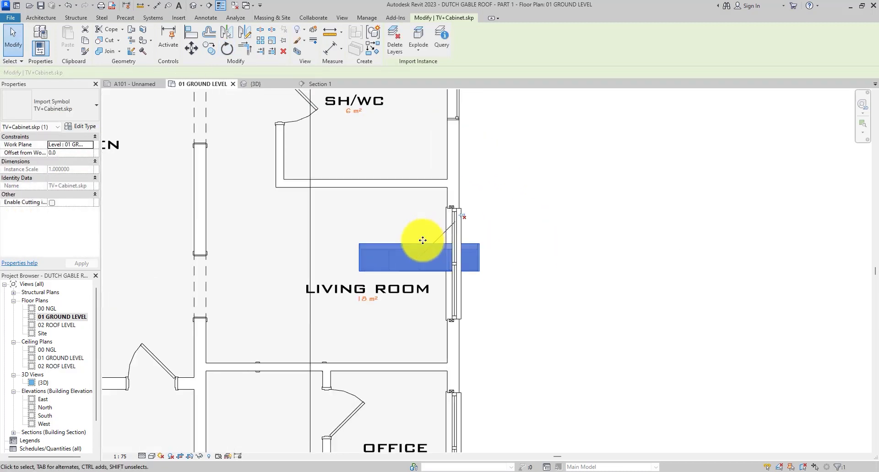
{"action": "left_click_drag", "start_coordinate": [418, 240], "coordinate": [371, 192]}
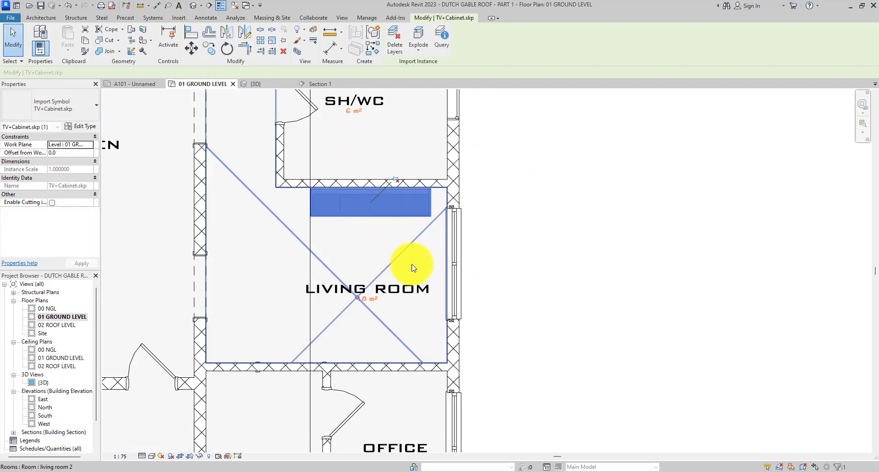
{"action": "scroll", "coordinate": [366, 263], "scroll_direction": "down", "scroll_amount": 3}
Step: Nudge the Section 1 line left so it still cuts through the cabinet
{"action": "left_click", "coordinate": [353, 261]}
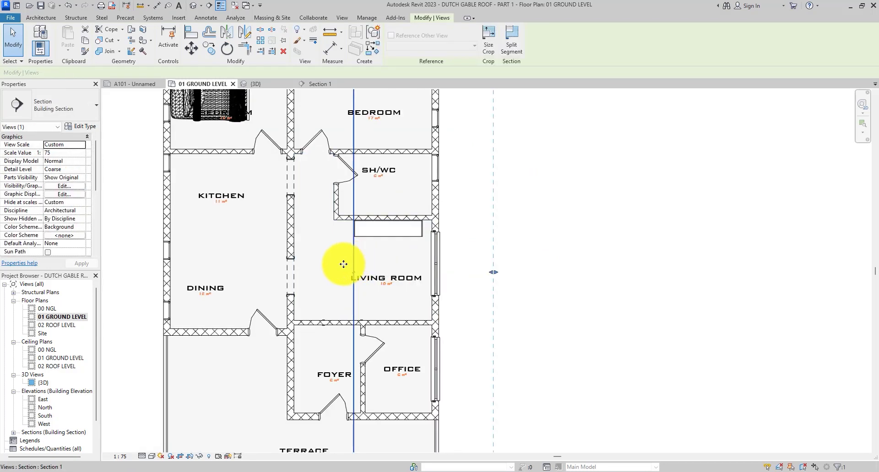
{"action": "key", "text": "Escape"}
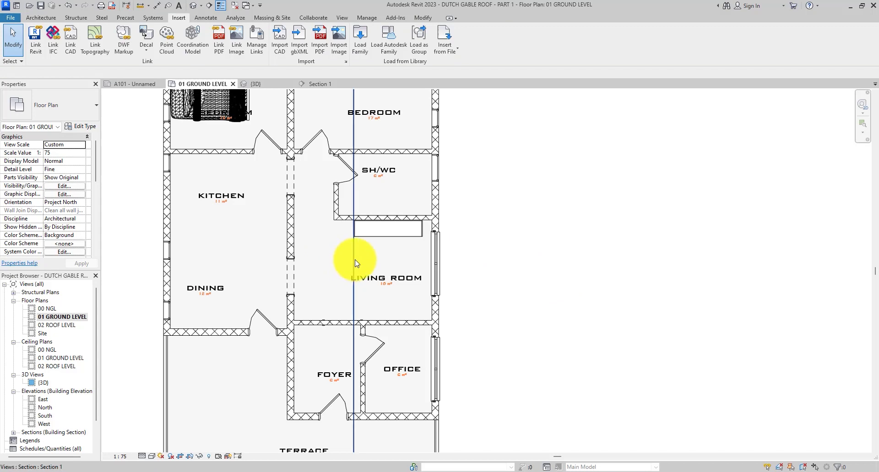
{"action": "left_click", "coordinate": [355, 258]}
{"action": "key", "text": "Left"}
{"action": "key", "text": "Left"}
{"action": "key", "text": "Left"}
{"action": "key", "text": "Left"}
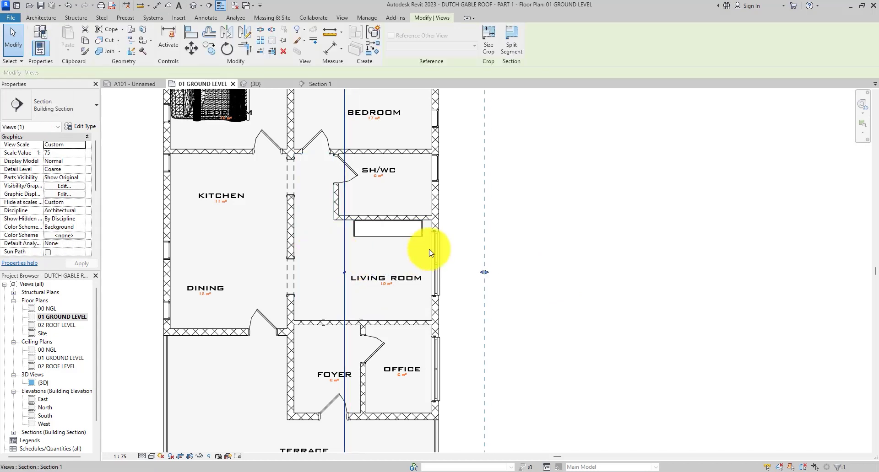
{"action": "left_click", "coordinate": [543, 221]}
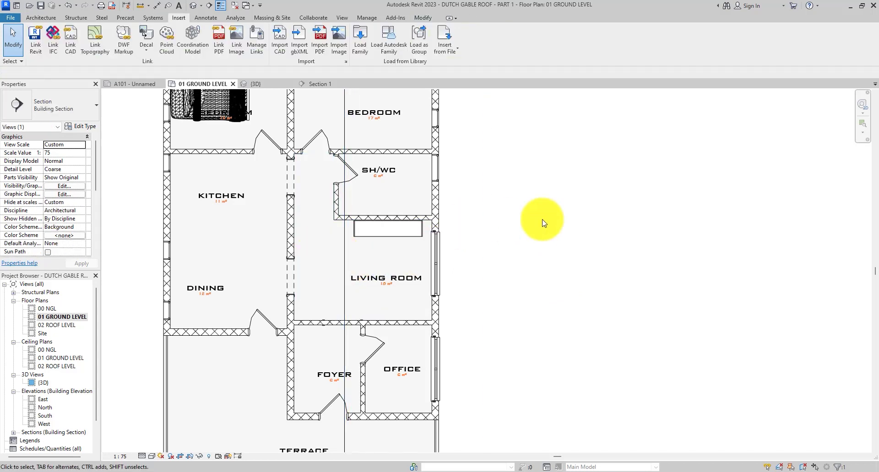
Step: Import the kitchen cabinet SketchUp model Højbord+med+skabe.skp
{"action": "left_click", "coordinate": [285, 44]}
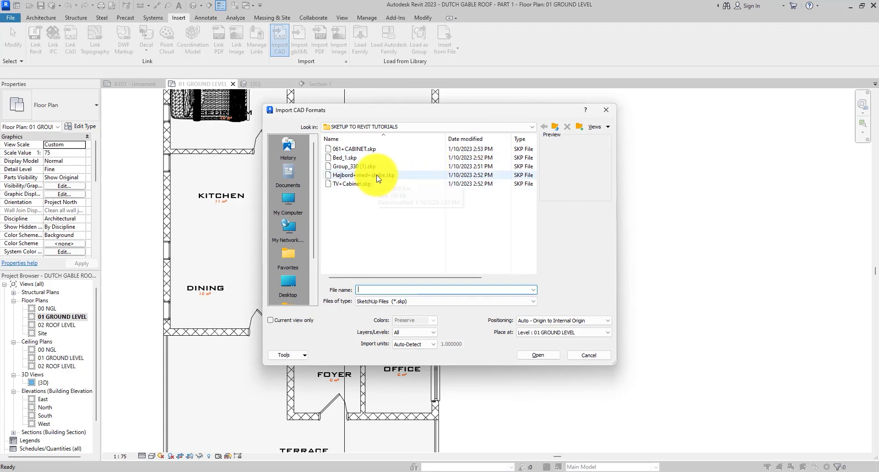
{"action": "left_click", "coordinate": [382, 176]}
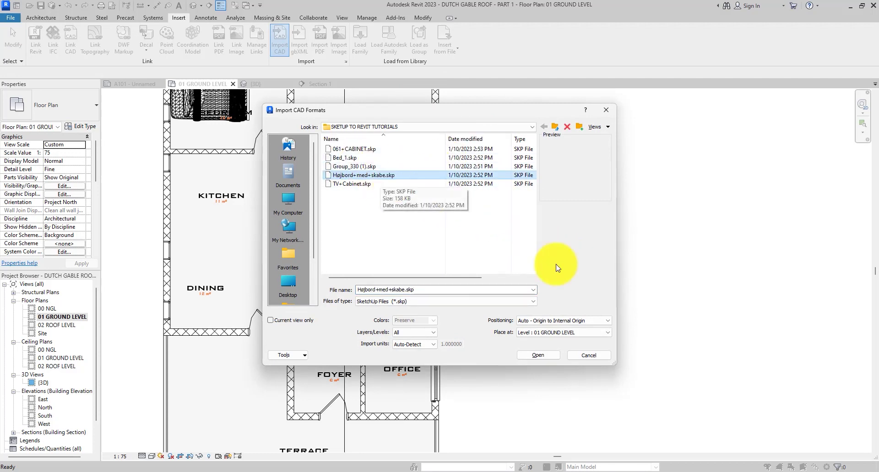
{"action": "left_click", "coordinate": [538, 356]}
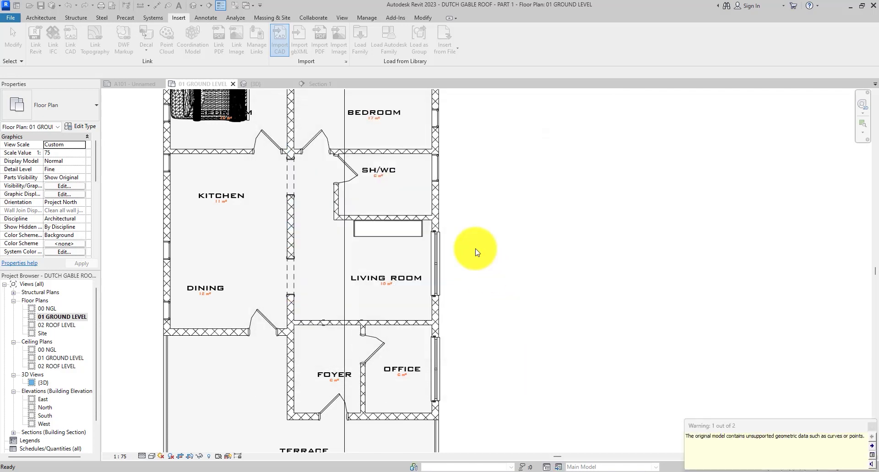
Step: Move the imported cabinets into place against the kitchen wall
{"action": "scroll", "coordinate": [494, 132], "scroll_direction": "up", "scroll_amount": 2}
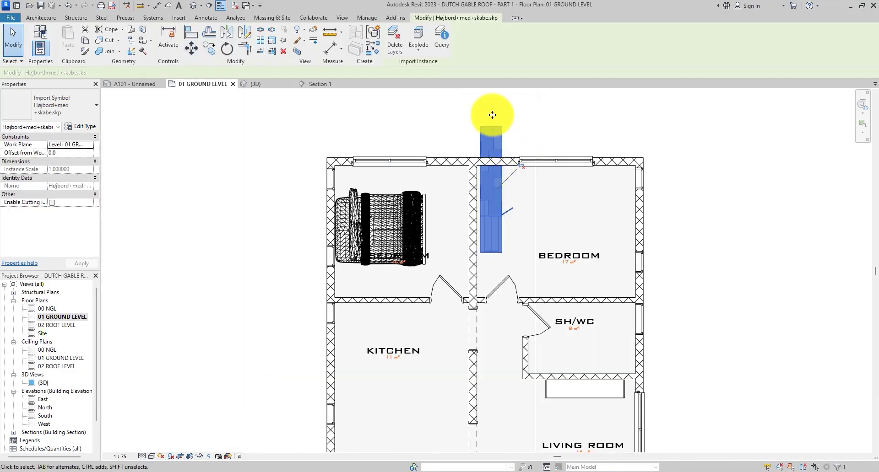
{"action": "scroll", "coordinate": [490, 114], "scroll_direction": "down", "scroll_amount": 2}
{"action": "left_click", "coordinate": [497, 164]}
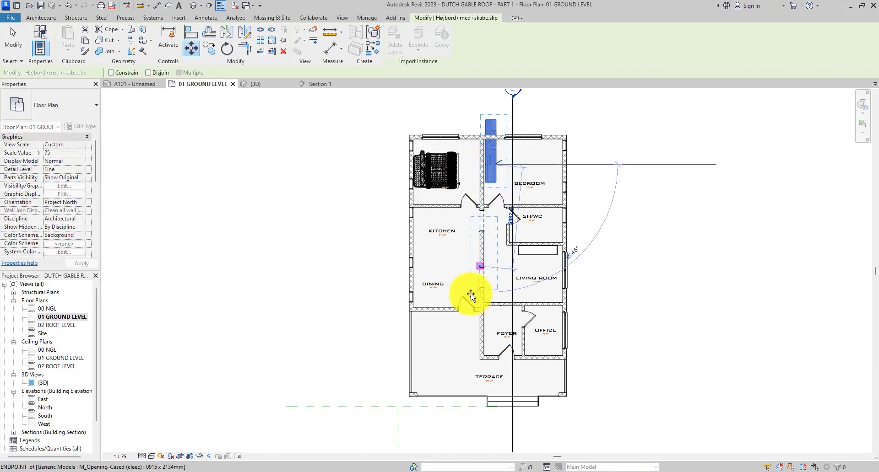
{"action": "left_click", "coordinate": [426, 266]}
{"action": "key", "text": "Escape"}
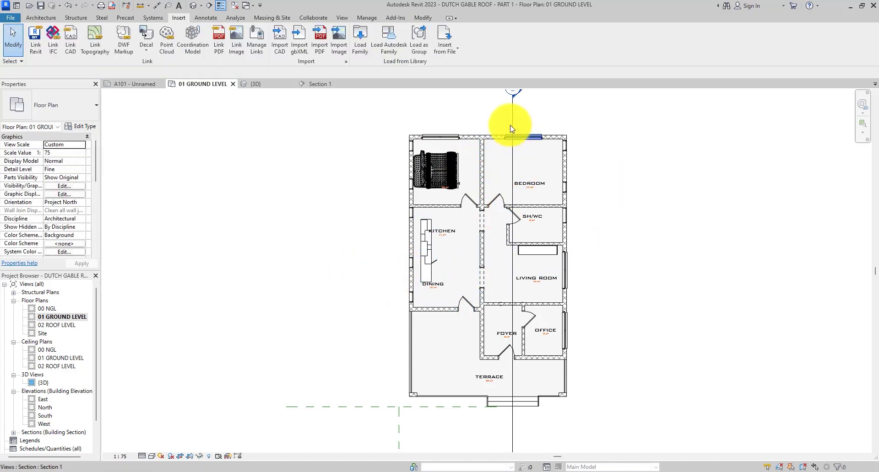
Step: Shift the Section 1 line through the kitchen and open the Section 1 view
{"action": "left_click_drag", "start_coordinate": [512, 115], "coordinate": [461, 128]}
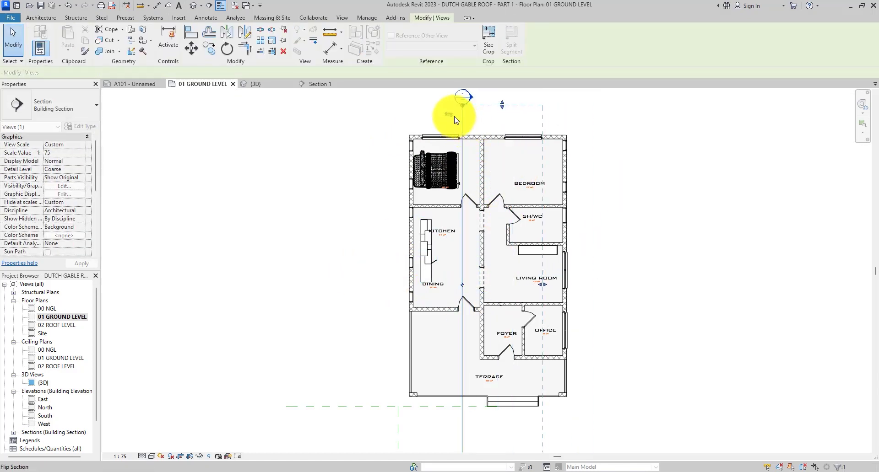
{"action": "left_click", "coordinate": [504, 112]}
{"action": "double_click", "coordinate": [462, 97]}
{"action": "scroll", "coordinate": [481, 227], "scroll_direction": "down", "scroll_amount": 3}
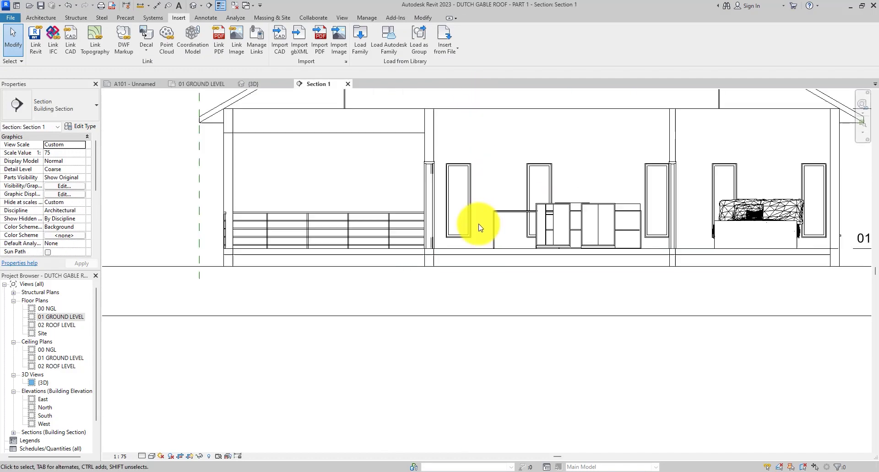
Step: Select the imported kitchen cabinets in Section 1 to inspect them
{"action": "scroll", "coordinate": [562, 223], "scroll_direction": "up", "scroll_amount": 4}
{"action": "left_click", "coordinate": [562, 223]}
{"action": "scroll", "coordinate": [553, 190], "scroll_direction": "up", "scroll_amount": 3}
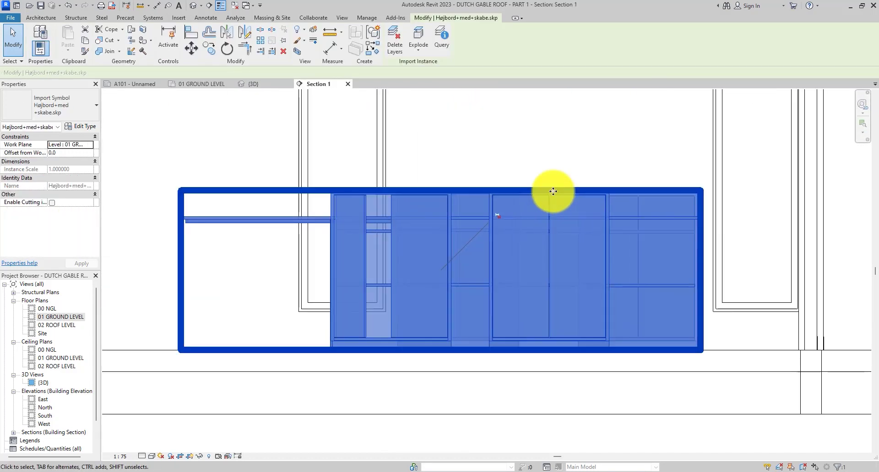
{"action": "key", "text": "Escape"}
{"action": "scroll", "coordinate": [458, 183], "scroll_direction": "down", "scroll_amount": 2}
{"action": "left_click", "coordinate": [421, 185]}
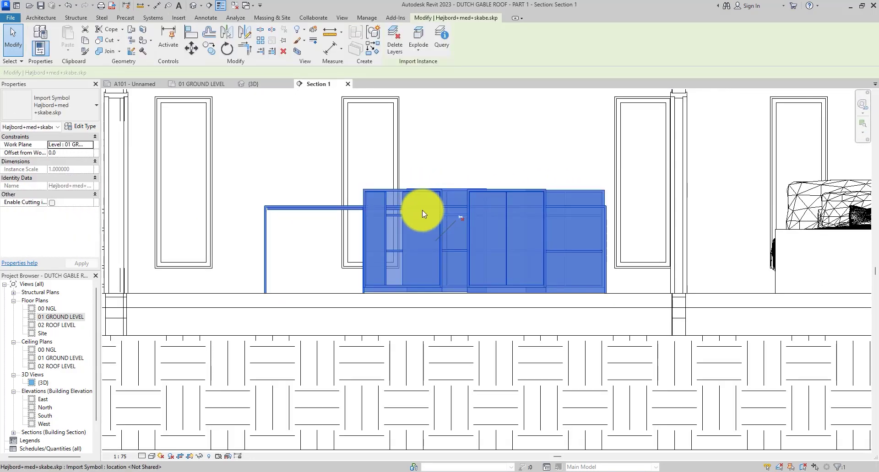
{"action": "scroll", "coordinate": [408, 210], "scroll_direction": "up", "scroll_amount": 2}
{"action": "scroll", "coordinate": [464, 185], "scroll_direction": "down", "scroll_amount": 3}
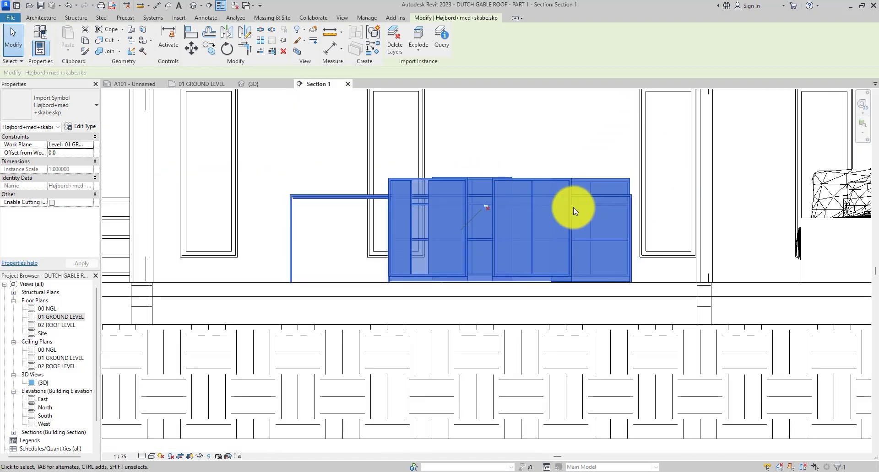
{"action": "scroll", "coordinate": [510, 197], "scroll_direction": "down", "scroll_amount": 2}
Step: View the cabinets in the 3D view, then return to the 01 GROUND LEVEL plan
{"action": "key", "text": "ctrl+Tab"}
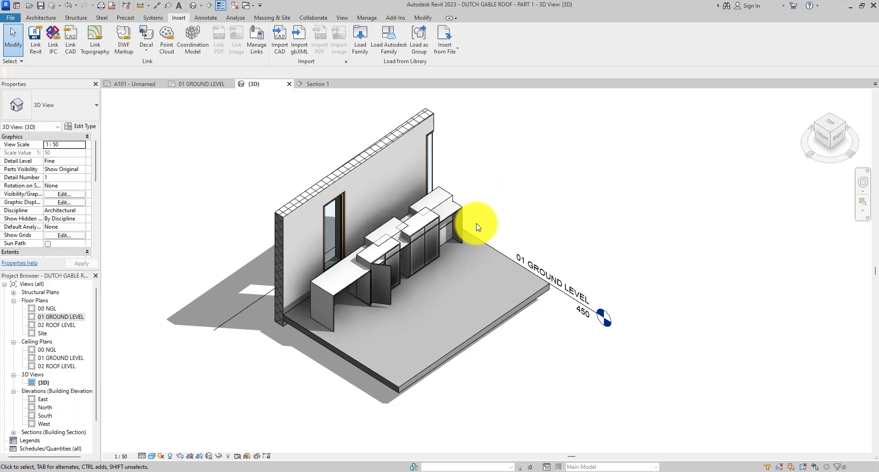
{"action": "left_click", "coordinate": [203, 85]}
{"action": "scroll", "coordinate": [460, 270], "scroll_direction": "up", "scroll_amount": 3}
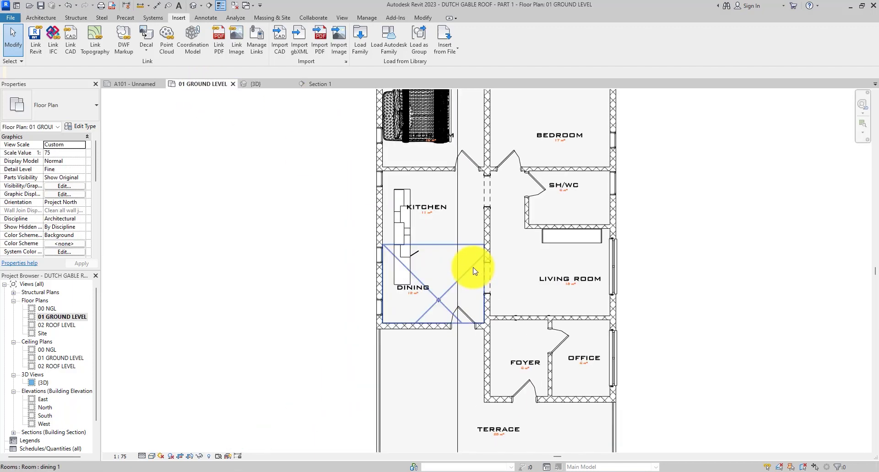
Step: Draw Section 2 horizontally from left of the plan past the living room, and open its view
{"action": "scroll", "coordinate": [460, 242], "scroll_direction": "down", "scroll_amount": 1}
{"action": "left_click", "coordinate": [458, 236]}
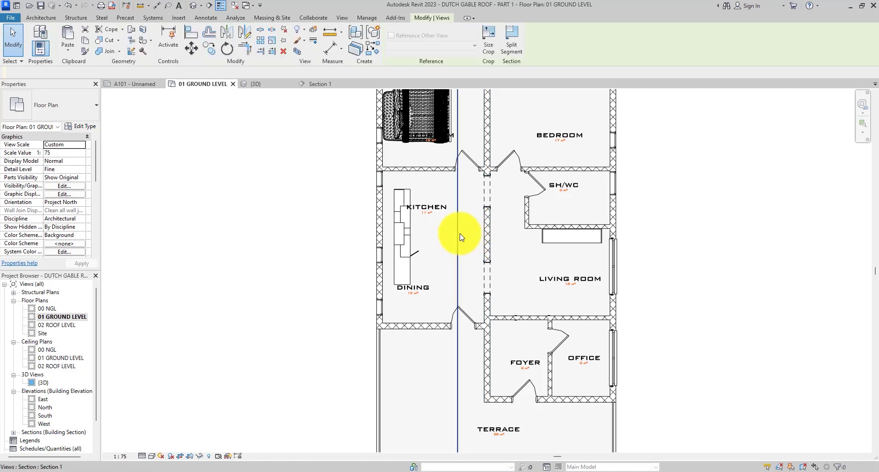
{"action": "scroll", "coordinate": [460, 233], "scroll_direction": "down", "scroll_amount": 2}
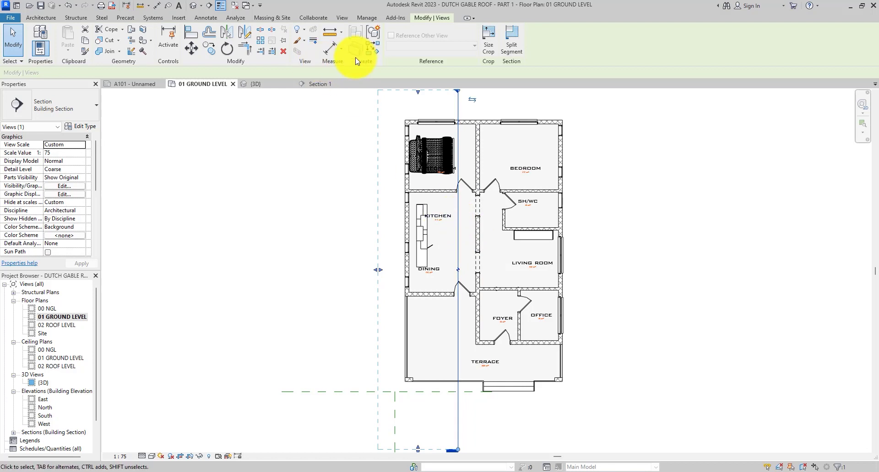
{"action": "left_click", "coordinate": [373, 53]}
{"action": "left_click", "coordinate": [353, 234]}
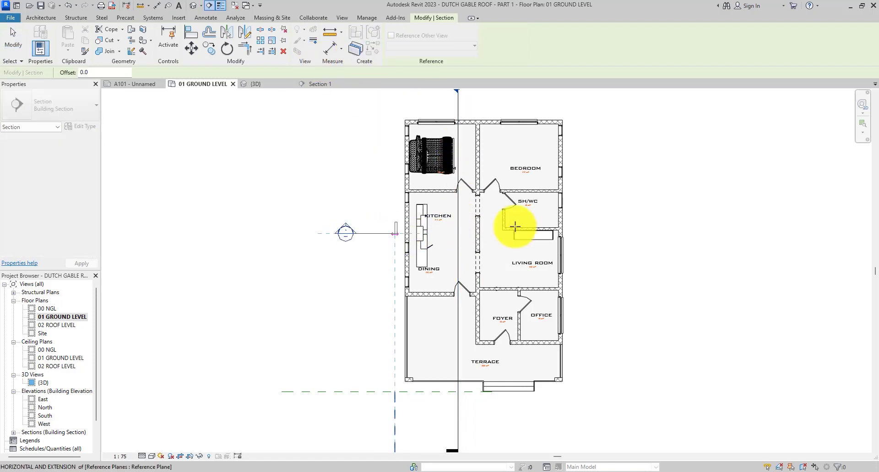
{"action": "left_click", "coordinate": [598, 234]}
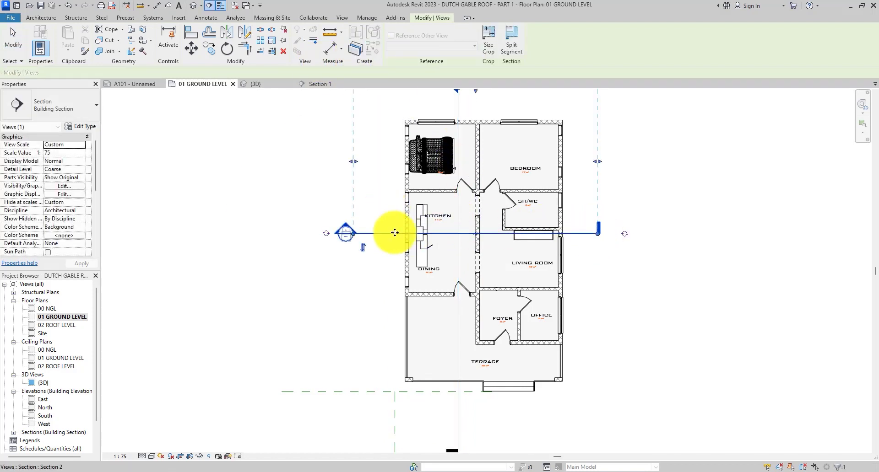
{"action": "scroll", "coordinate": [343, 235], "scroll_direction": "up", "scroll_amount": 1}
{"action": "key", "text": "Escape"}
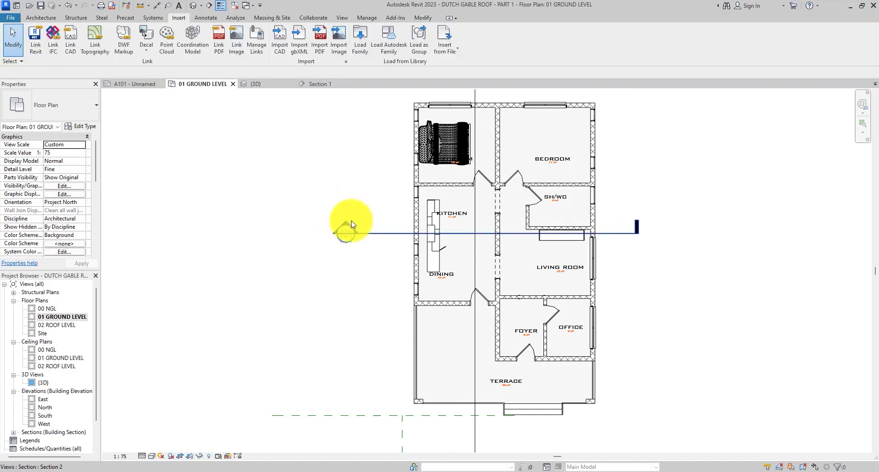
{"action": "double_click", "coordinate": [352, 224]}
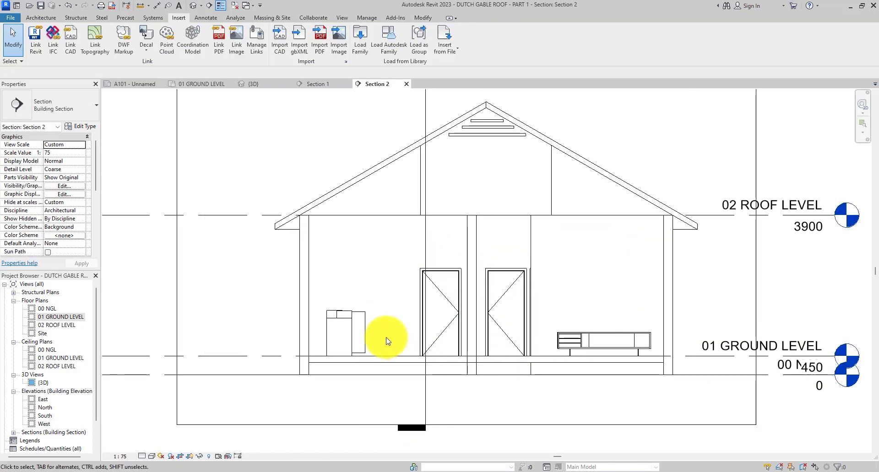
Step: Check the imported kitchen cabinet in Section 2, then start an aligned dimension beside it
{"action": "left_click", "coordinate": [334, 318]}
{"action": "scroll", "coordinate": [334, 317], "scroll_direction": "up", "scroll_amount": 2}
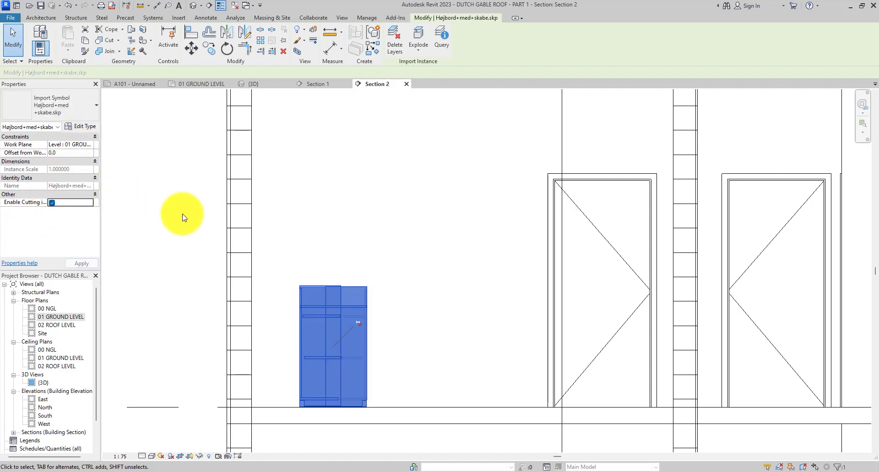
{"action": "left_click", "coordinate": [161, 268]}
{"action": "scroll", "coordinate": [300, 403], "scroll_direction": "up", "scroll_amount": 3}
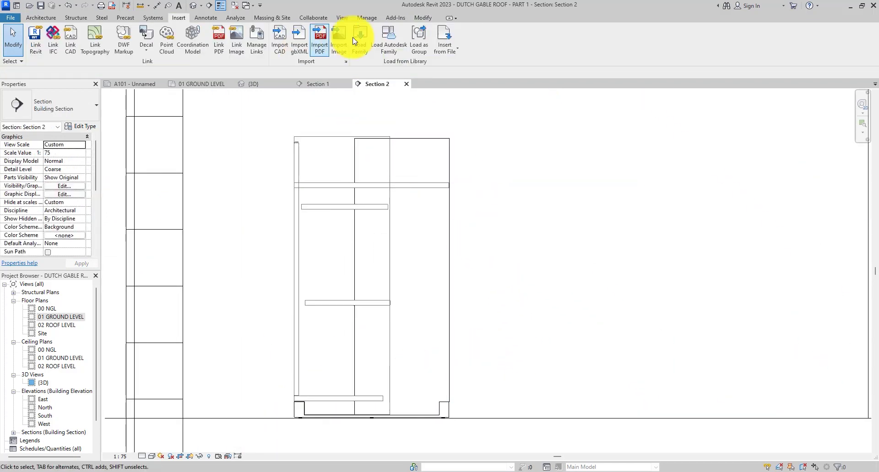
{"action": "left_click", "coordinate": [158, 5]}
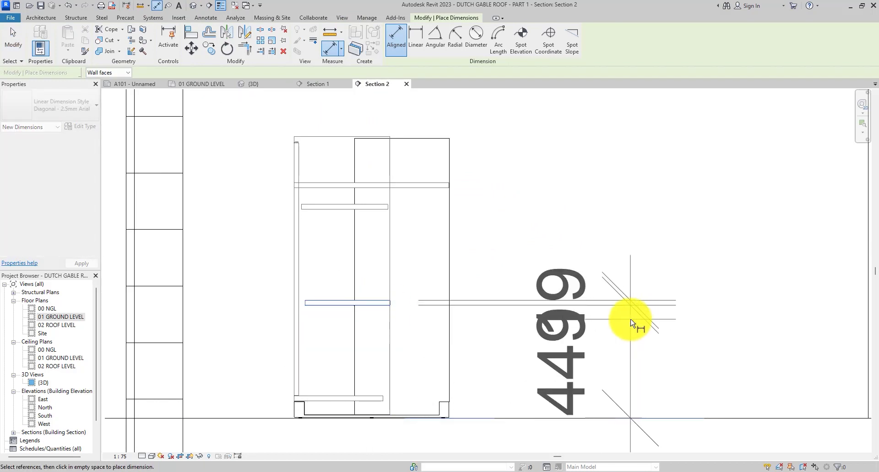
Step: Place the 4499 dimension and drag it left, closer to the kitchen cabinet
{"action": "left_click", "coordinate": [631, 324]}
{"action": "left_click", "coordinate": [13, 39]}
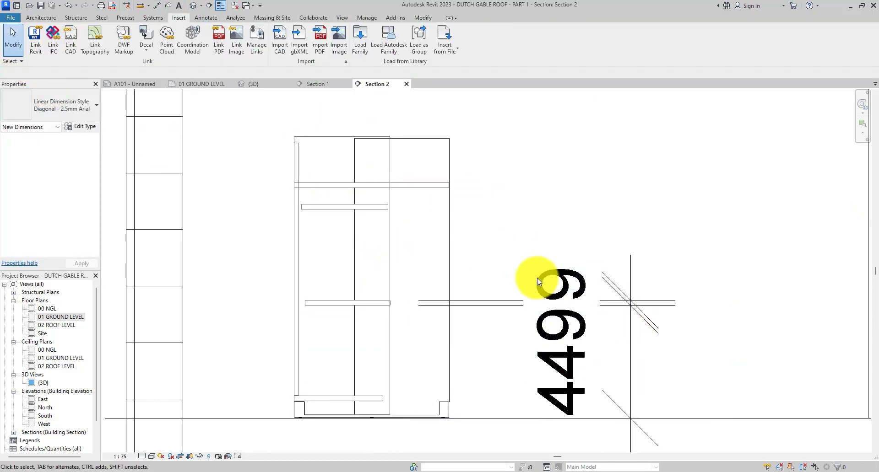
{"action": "left_click", "coordinate": [609, 313]}
{"action": "left_click_drag", "start_coordinate": [620, 309], "coordinate": [549, 296]}
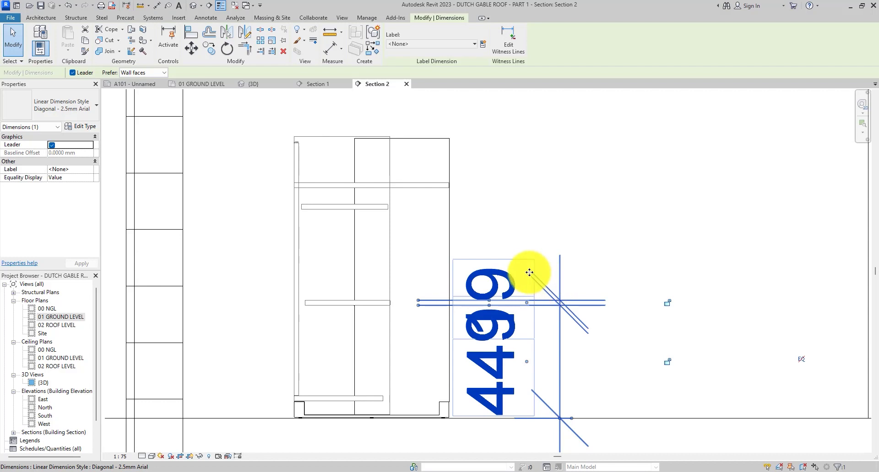
{"action": "scroll", "coordinate": [549, 275], "scroll_direction": "down", "scroll_amount": 5}
{"action": "key", "text": "Escape"}
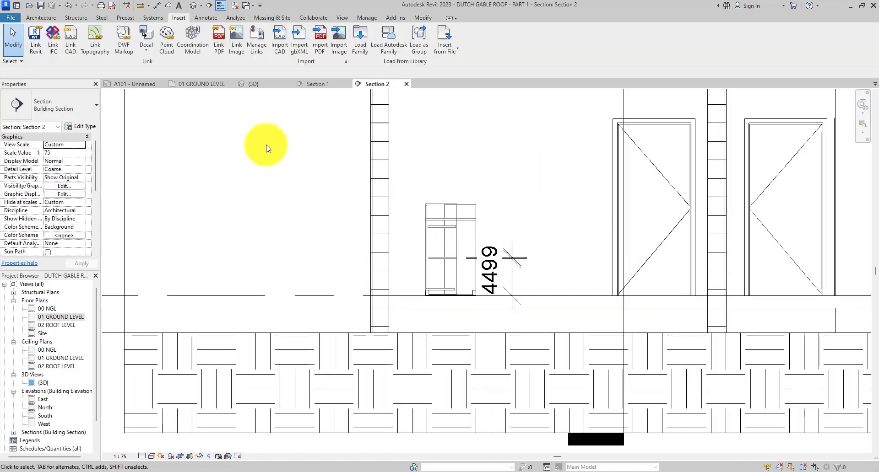
Step: On 01 GROUND LEVEL, tick Enable Cutting for the imported Group_330 bed
{"action": "left_click", "coordinate": [203, 85]}
{"action": "scroll", "coordinate": [442, 241], "scroll_direction": "up", "scroll_amount": 3}
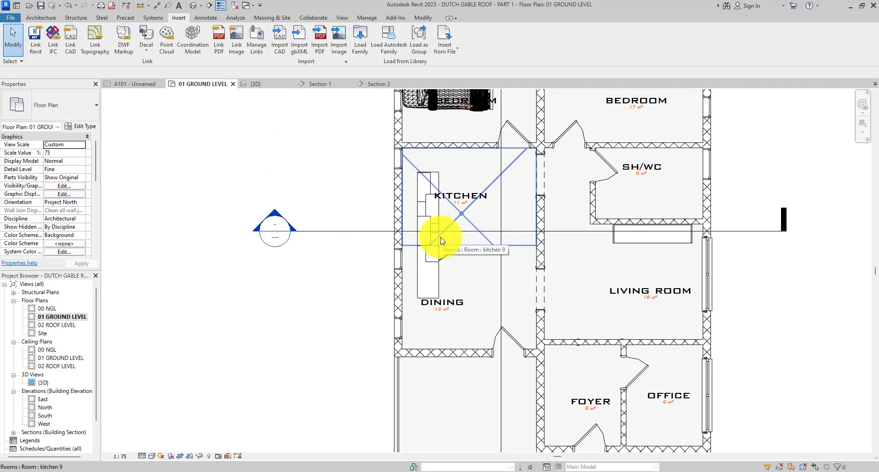
{"action": "scroll", "coordinate": [439, 239], "scroll_direction": "down", "scroll_amount": 3}
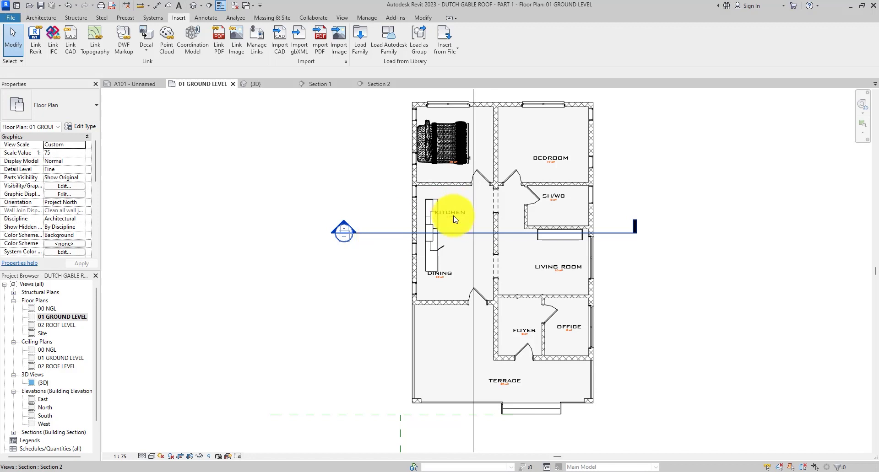
{"action": "scroll", "coordinate": [430, 159], "scroll_direction": "up", "scroll_amount": 2}
{"action": "left_click", "coordinate": [432, 158]}
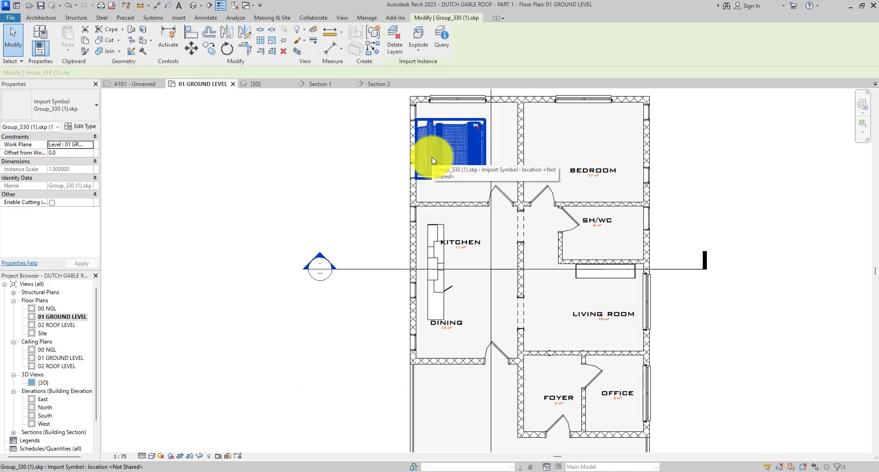
{"action": "left_click", "coordinate": [52, 203]}
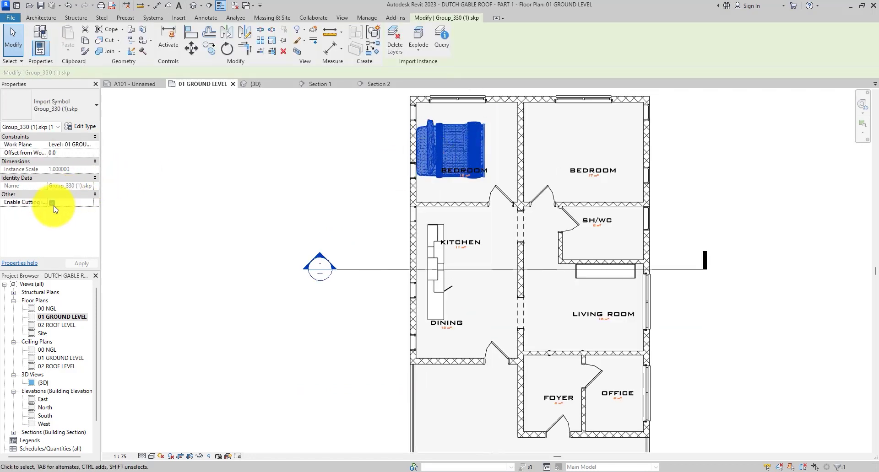
{"action": "left_click", "coordinate": [220, 255]}
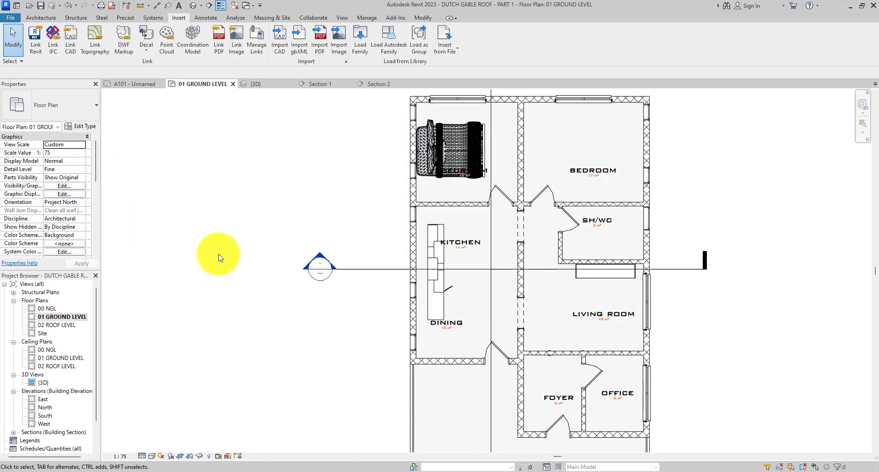